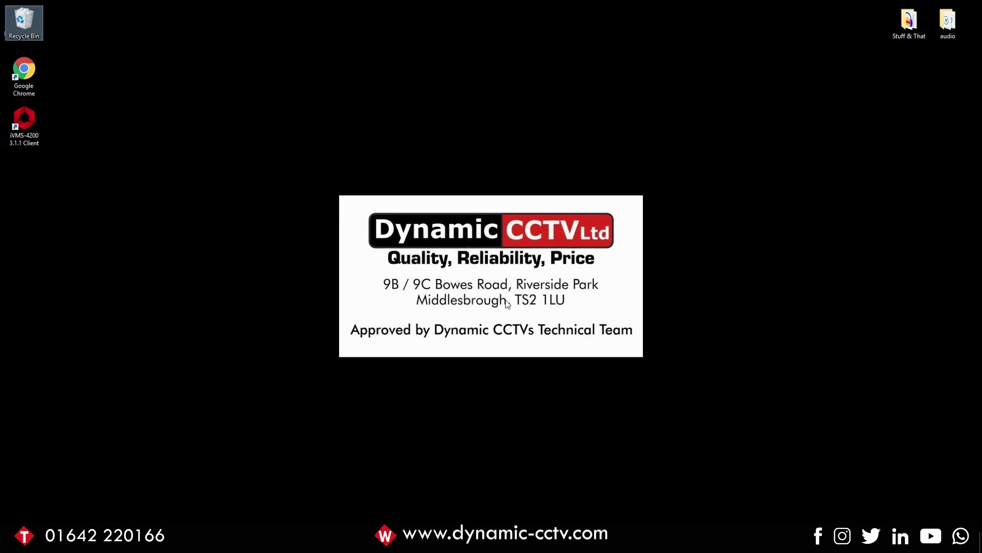
- Give the Ethernet 3 adapter static IPv4 address 192.168.1.10 with mask 255.255.255.0
{"action": "right_click", "coordinate": [835, 543]}
{"action": "left_click", "coordinate": [890, 532]}
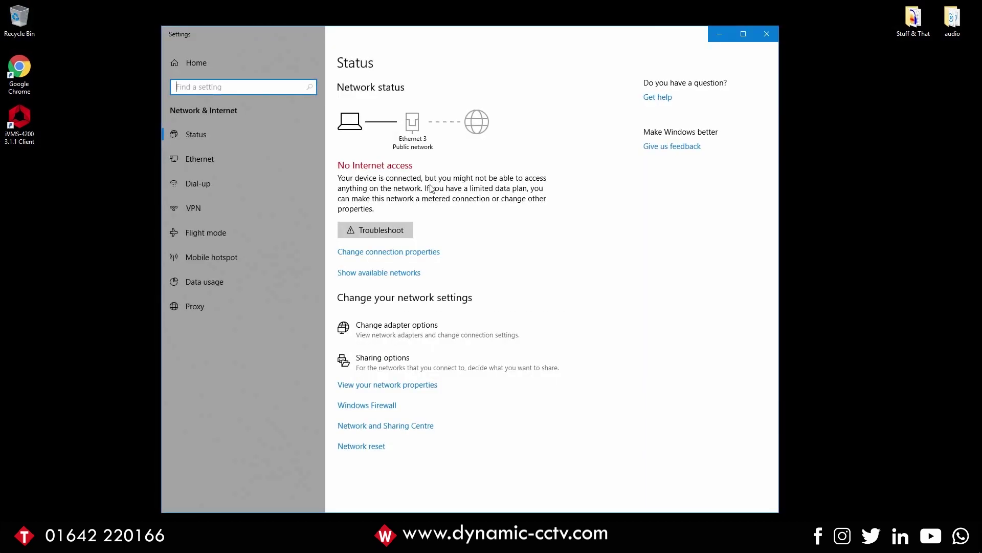
{"action": "left_click", "coordinate": [208, 160]}
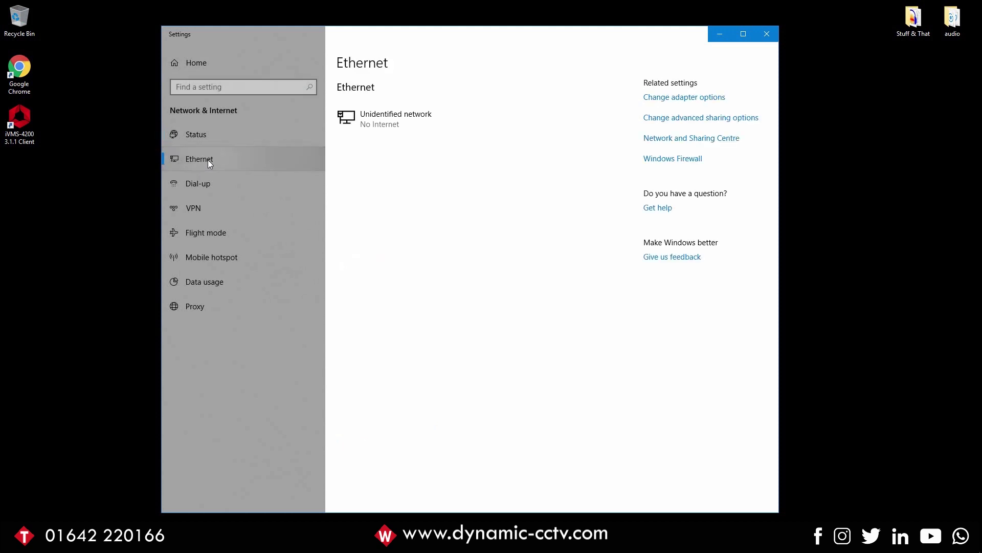
{"action": "left_click", "coordinate": [663, 97]}
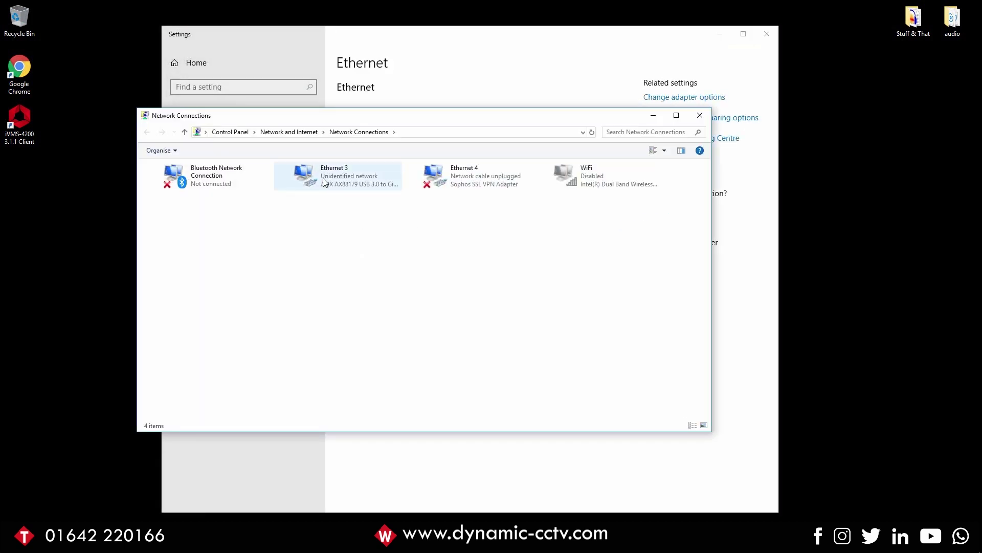
{"action": "right_click", "coordinate": [320, 175]}
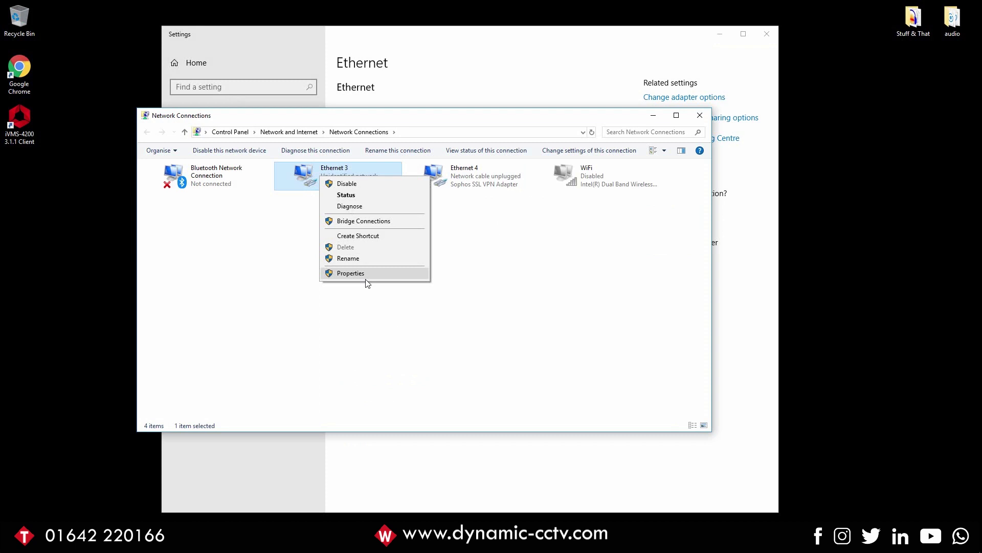
{"action": "left_click", "coordinate": [363, 275]}
{"action": "double_click", "coordinate": [260, 267]}
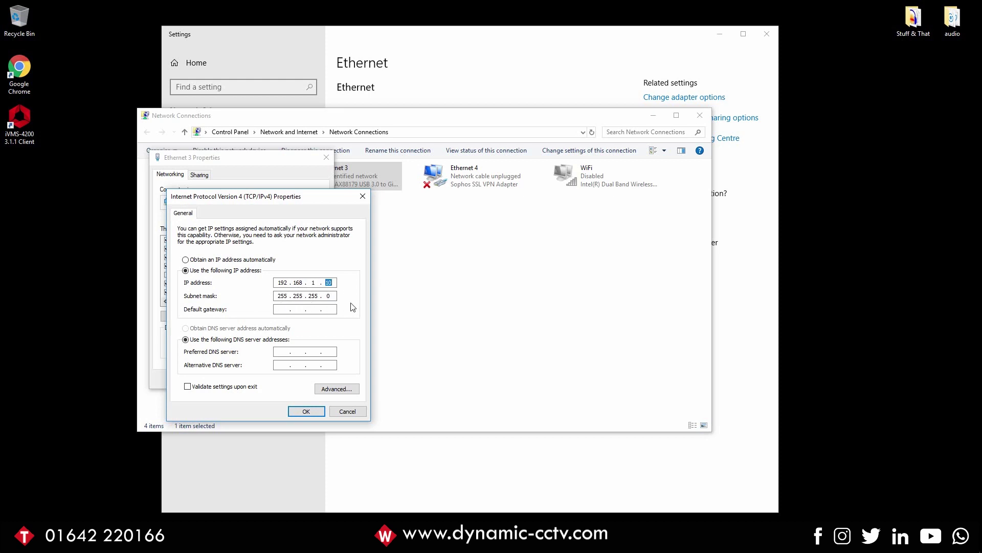
{"action": "left_click", "coordinate": [314, 283]}
{"action": "left_click", "coordinate": [312, 413]}
{"action": "left_click", "coordinate": [266, 377]}
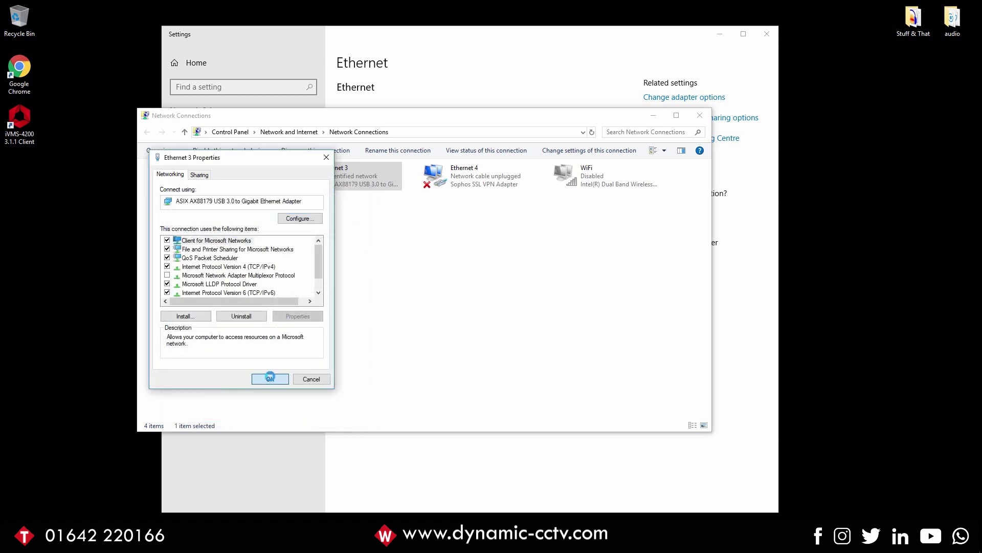
- Close the network adapter and Settings windows and launch Google Chrome
{"action": "left_click", "coordinate": [700, 115]}
{"action": "left_click", "coordinate": [766, 34]}
{"action": "double_click", "coordinate": [19, 68]}
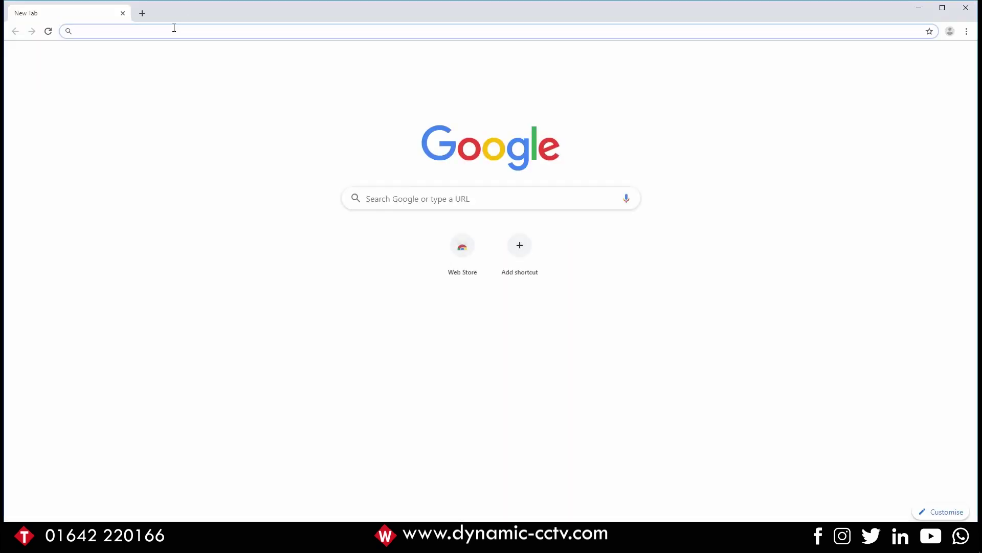
{"action": "type", "text": "https://"}
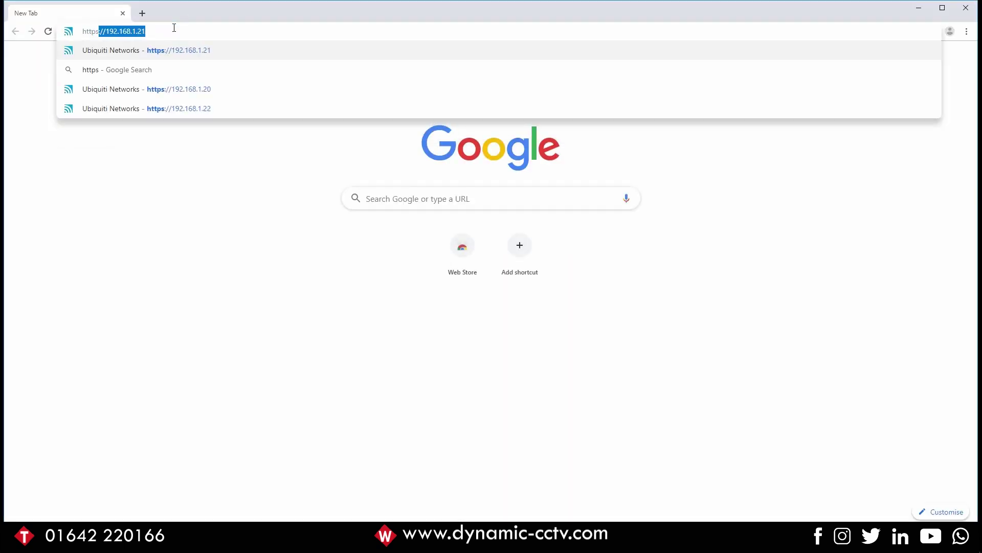
{"action": "type", "text": "192.168.1.20"}
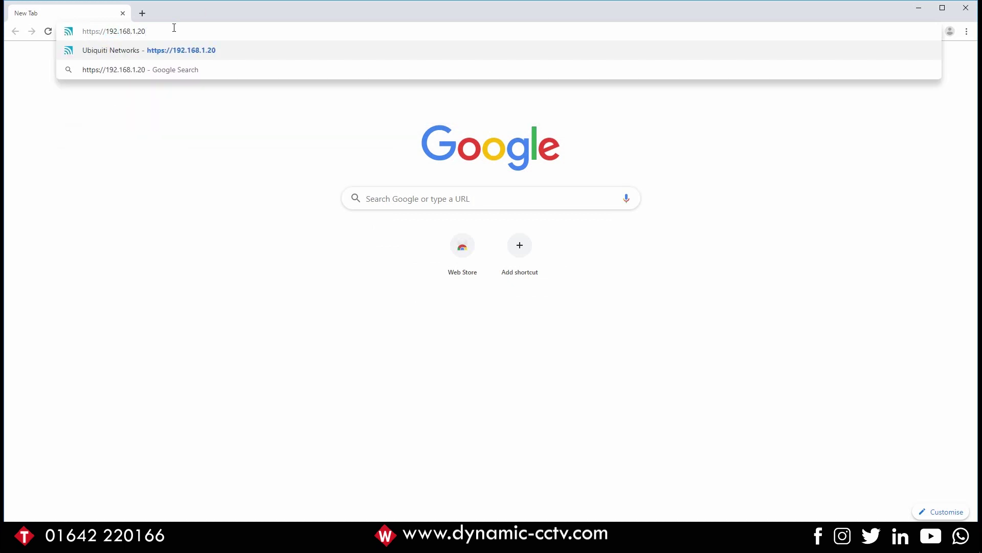
{"action": "key", "text": "Return"}
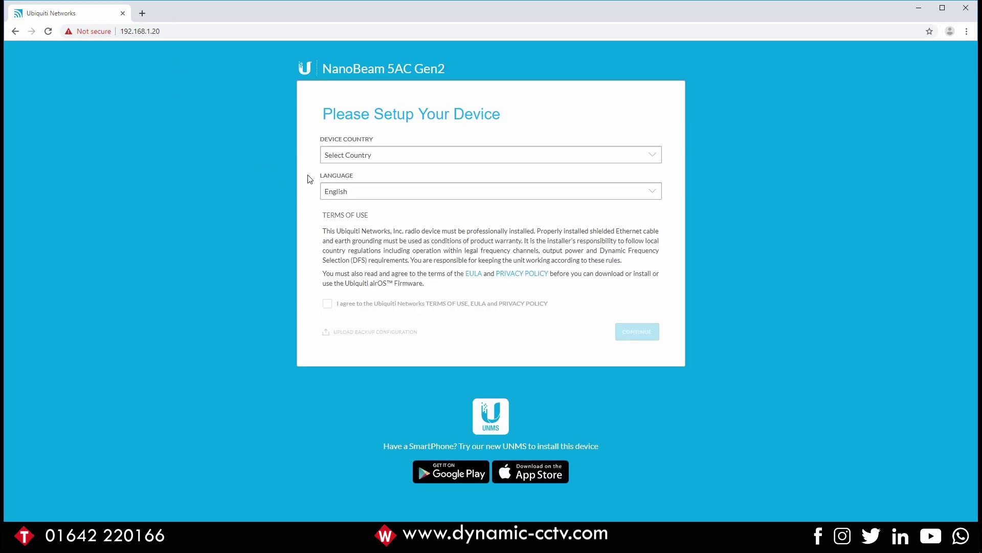
- Set the device country to United Kingdom and accept the terms of use
{"action": "left_click", "coordinate": [354, 160]}
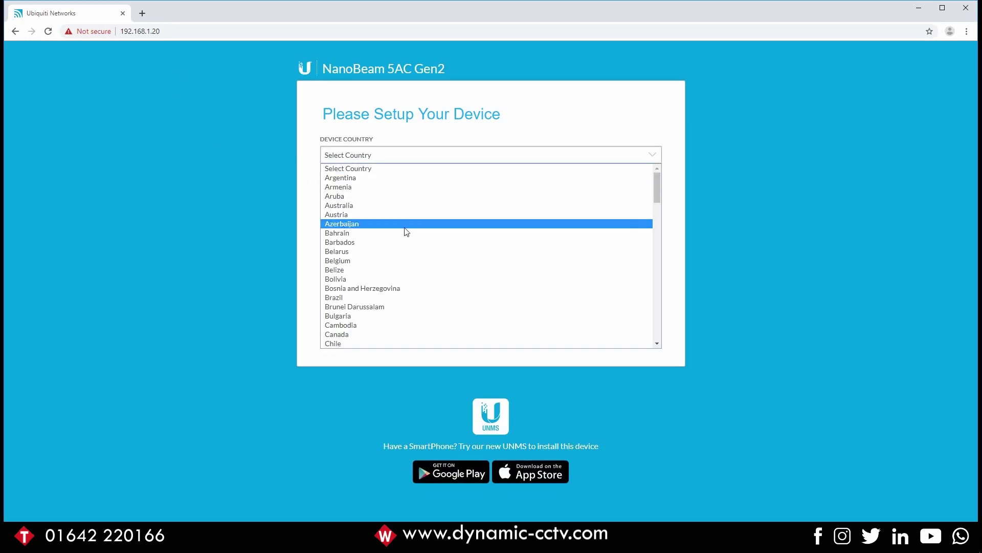
{"action": "scroll", "coordinate": [412, 294], "scroll_direction": "down", "scroll_amount": 18}
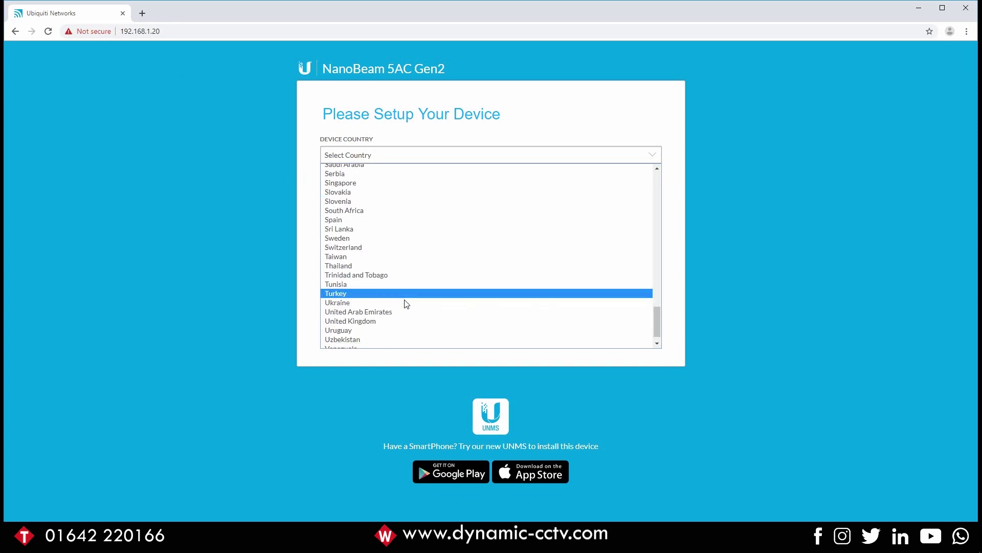
{"action": "left_click", "coordinate": [377, 313]}
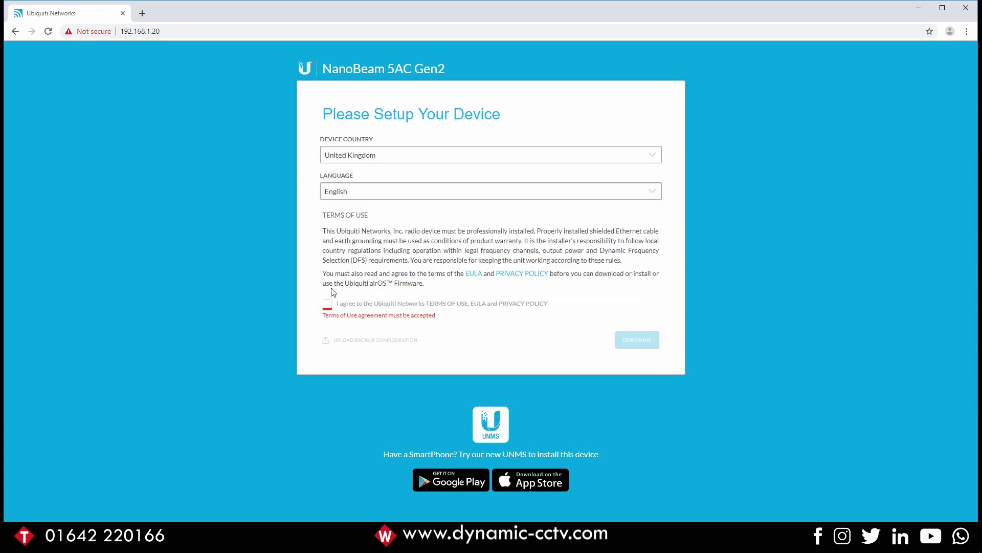
{"action": "left_click", "coordinate": [327, 304]}
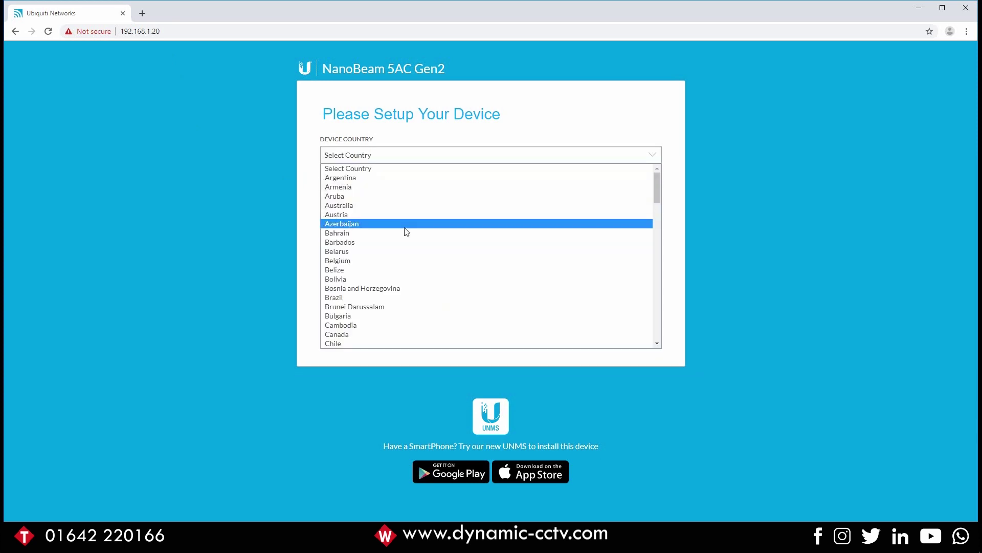
{"action": "scroll", "coordinate": [409, 292], "scroll_direction": "down", "scroll_amount": 18}
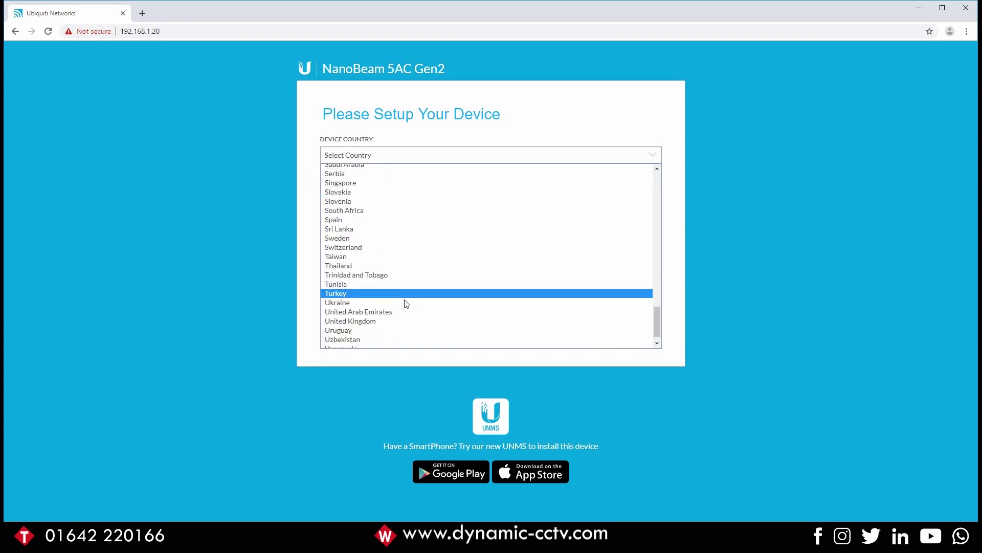
{"action": "left_click", "coordinate": [382, 307]}
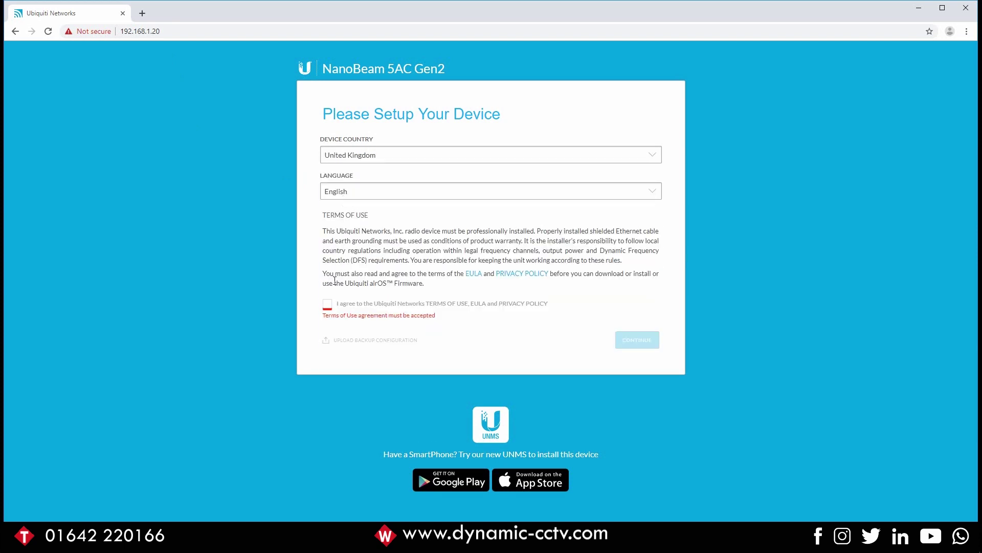
{"action": "left_click", "coordinate": [327, 304]}
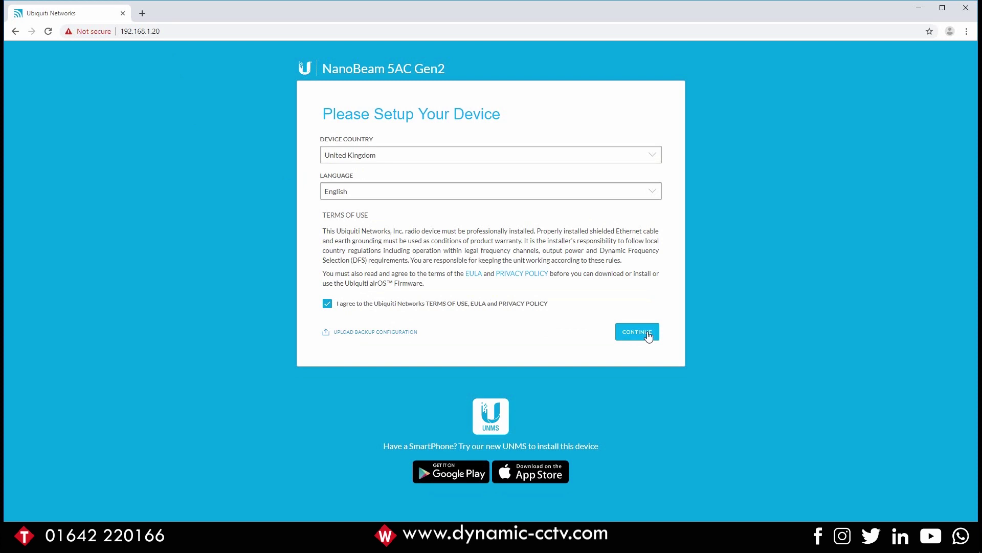
{"action": "left_click", "coordinate": [647, 332]}
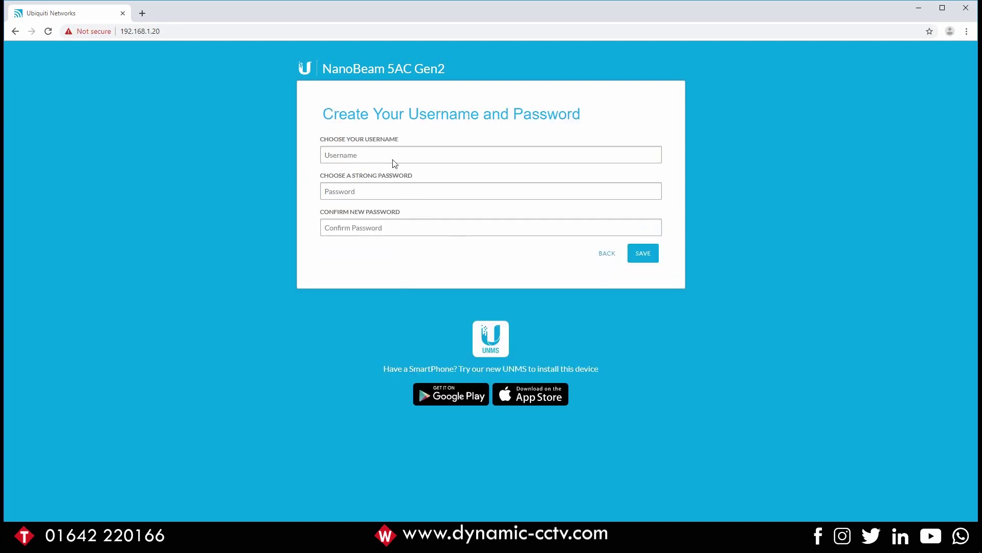
- Enter an admin username, set and confirm its password, and save the login
{"action": "type", "text": "admin"}
{"action": "key", "text": "Tab"}
{"action": "type", "text": "passw"}
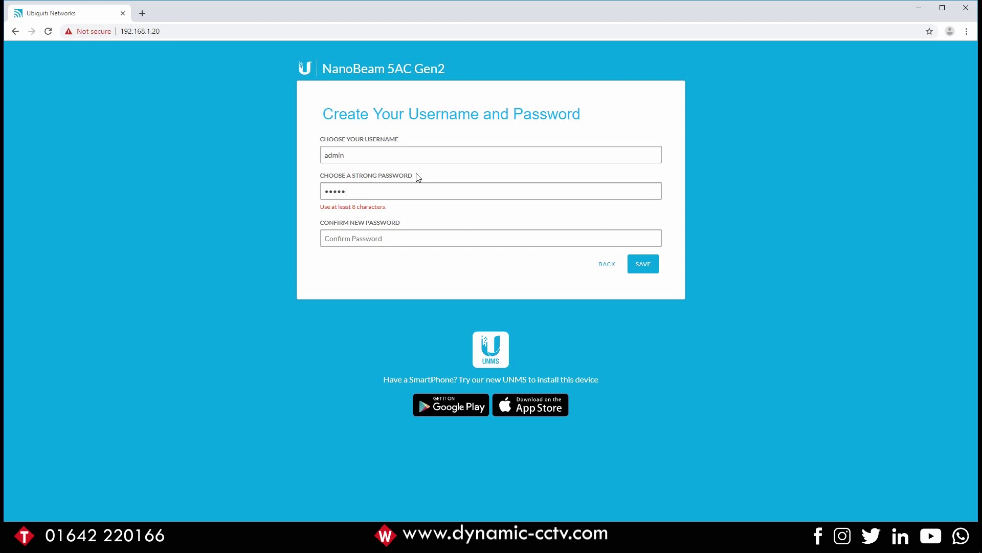
{"action": "type", "text": "ord1"}
{"action": "key", "text": "Tab"}
{"action": "type", "text": "pass"}
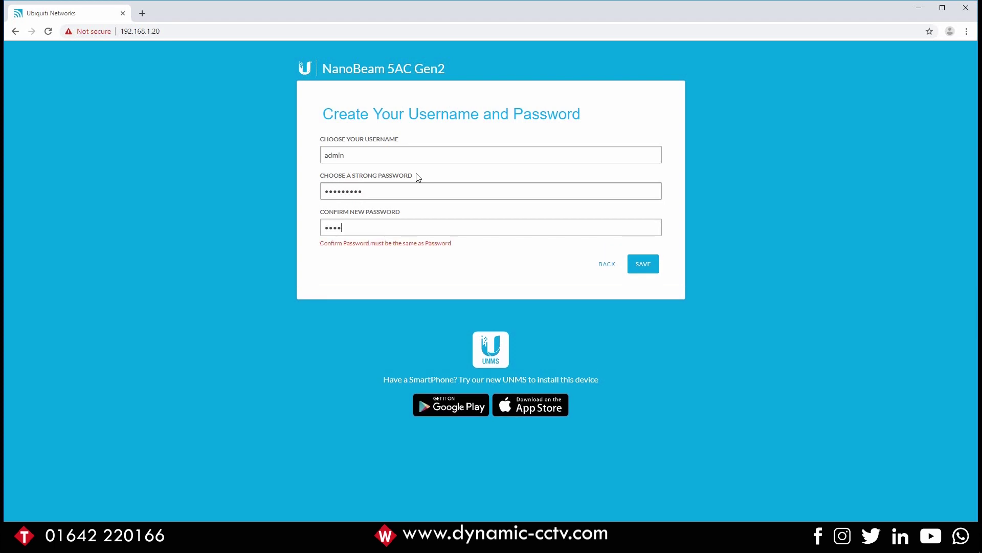
{"action": "type", "text": "word1"}
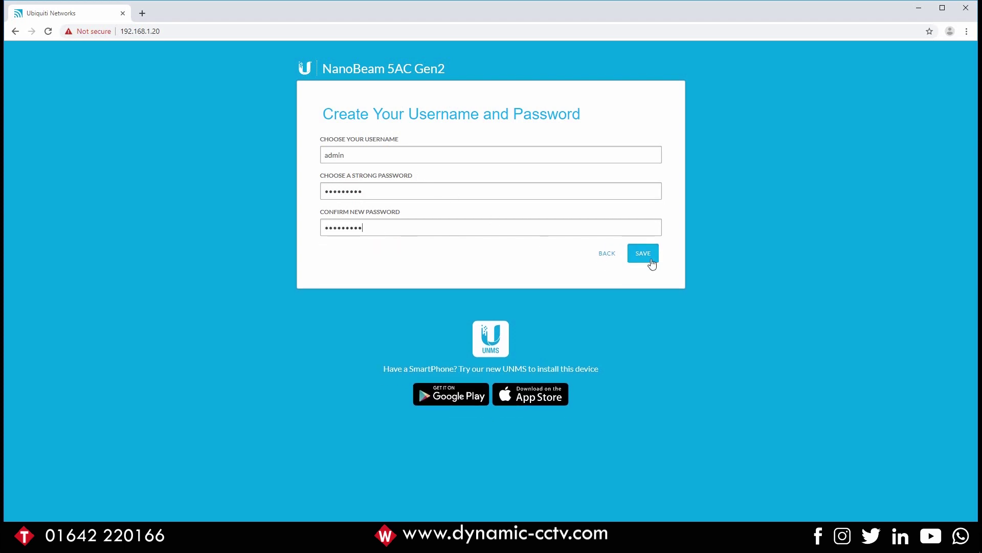
{"action": "left_click", "coordinate": [650, 258]}
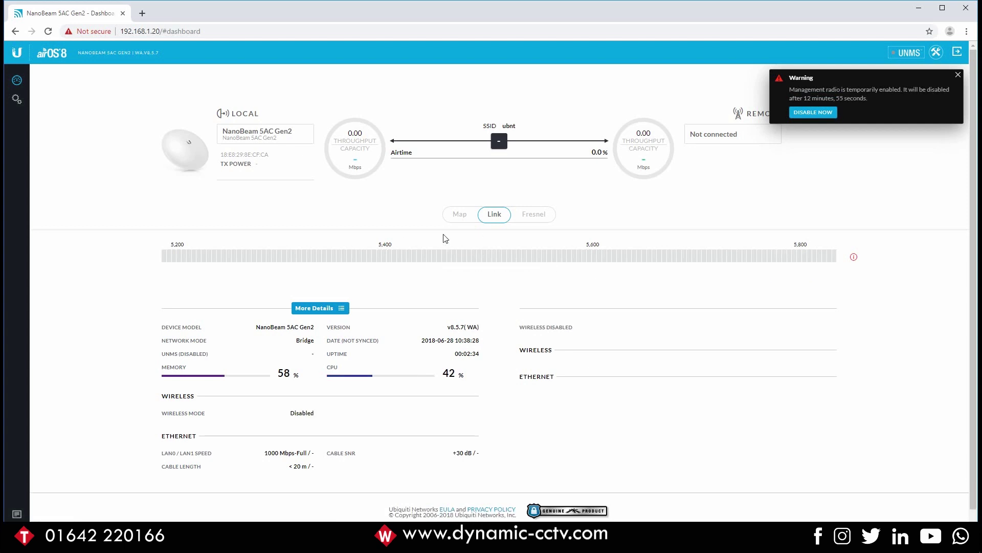
- Open the device settings via the sidebar gear icon
{"action": "left_click", "coordinate": [17, 100]}
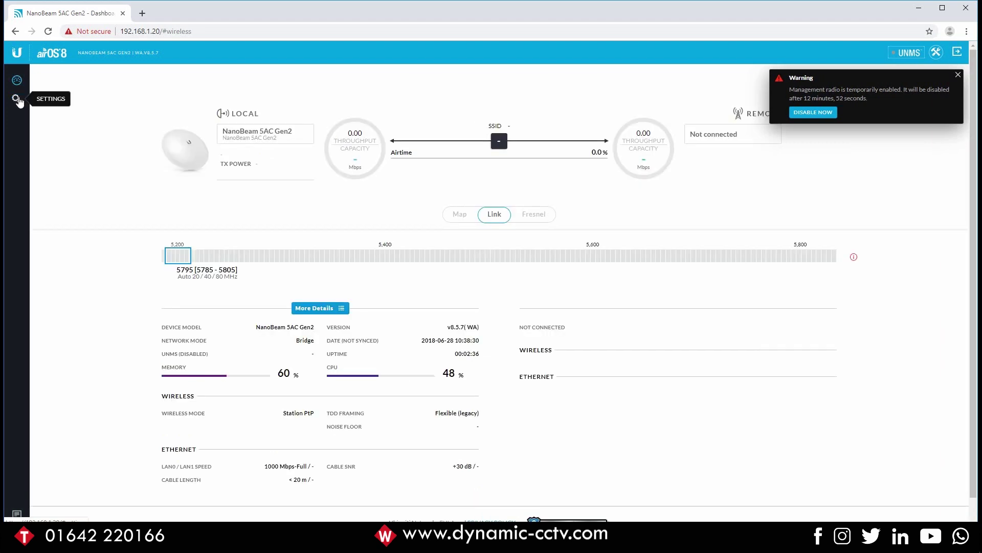
{"action": "left_click", "coordinate": [17, 100]}
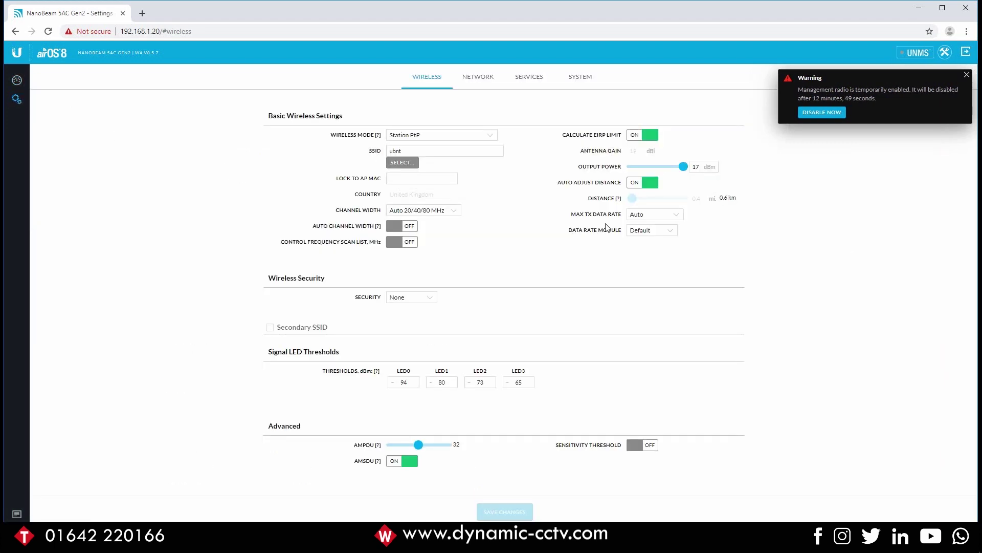
- On the Network tab, change the management IP address to 192.168.1.21
{"action": "left_click", "coordinate": [476, 82]}
{"action": "left_click", "coordinate": [441, 253]}
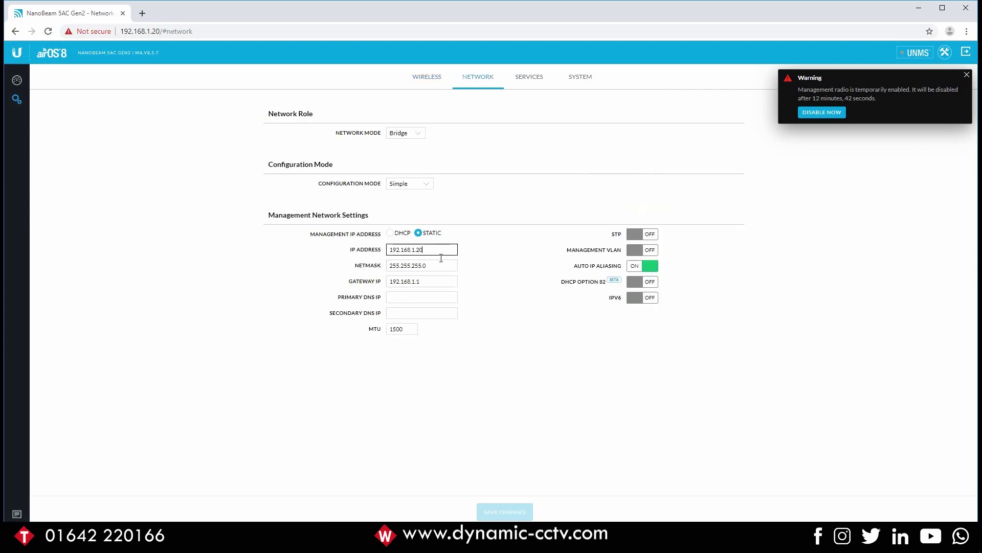
{"action": "key", "text": "BackSpace"}
{"action": "type", "text": "1"}
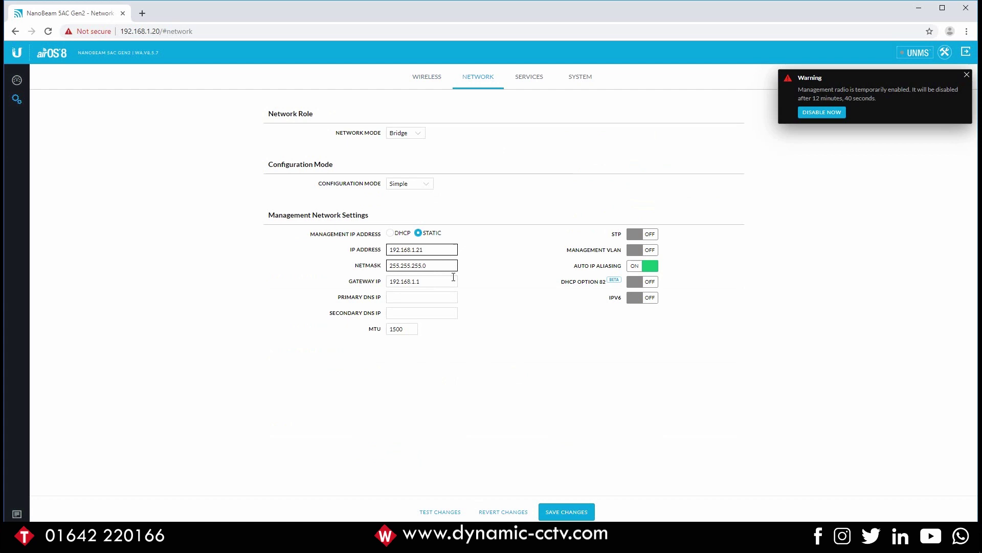
- Copy gateway 192.168.1.254 into the Primary DNS field and save the network changes
{"action": "left_click", "coordinate": [445, 281]}
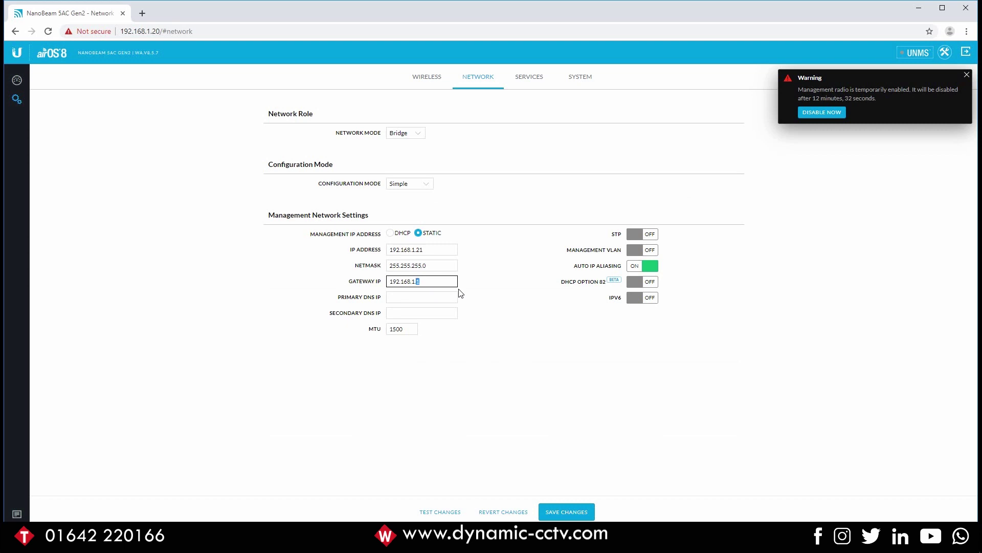
{"action": "key", "text": "Tab"}
{"action": "left_click_drag", "start_coordinate": [430, 281], "coordinate": [346, 285]}
{"action": "key", "text": "ctrl+c"}
{"action": "left_click", "coordinate": [377, 296]}
{"action": "key", "text": "ctrl+v"}
{"action": "left_click", "coordinate": [557, 514]}
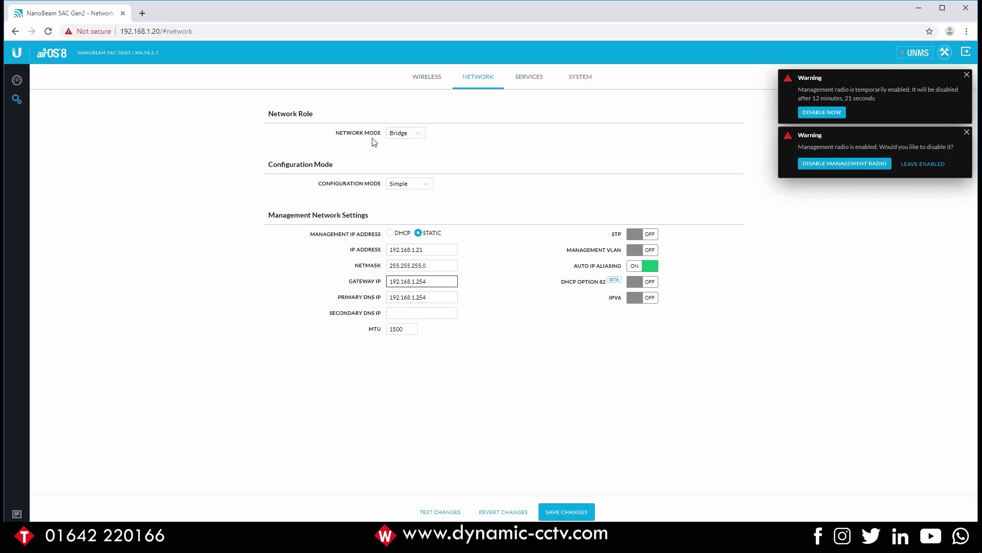
- Switch to the Wireless tab and expand the Wireless Mode dropdown
{"action": "left_click", "coordinate": [431, 82]}
{"action": "left_click", "coordinate": [432, 84]}
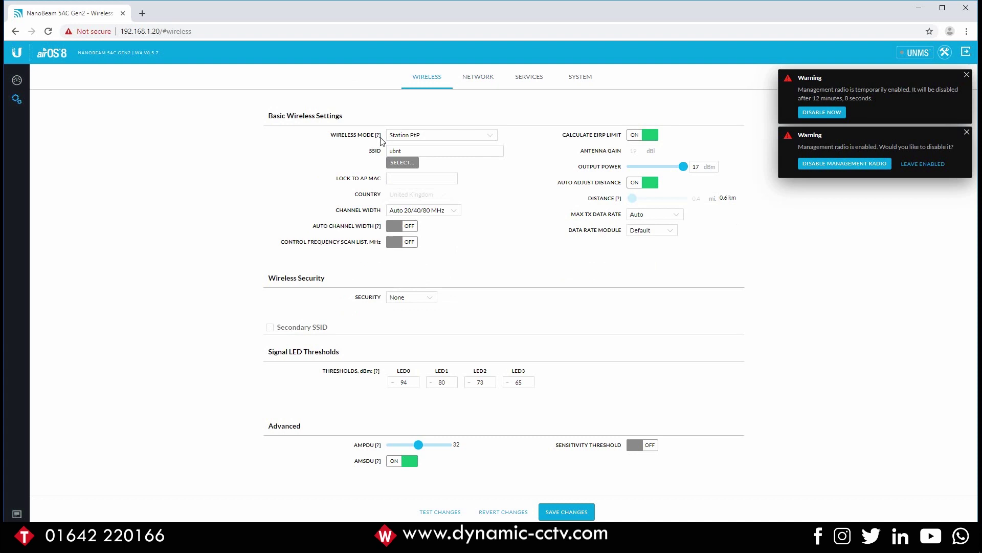
{"action": "left_click", "coordinate": [490, 136]}
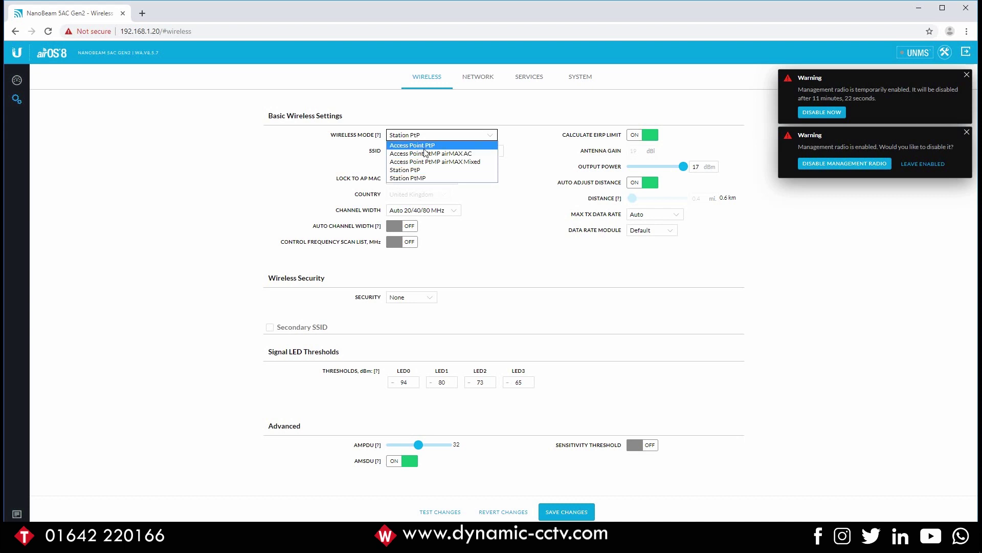
- Set mode Access Point PtP, SSID Bridge1, and output power -4 dBm
{"action": "key", "text": "Escape"}
{"action": "key", "text": "Up"}
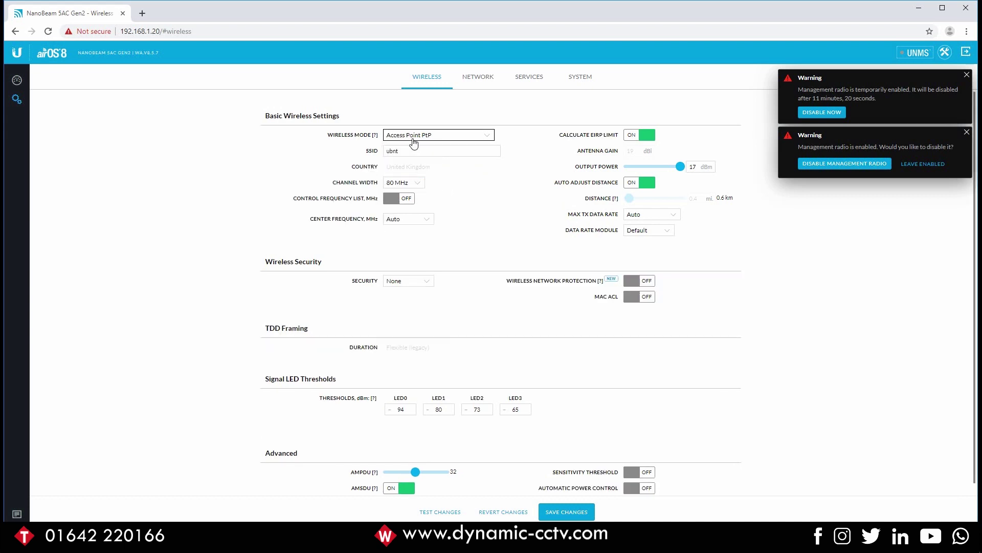
{"action": "key", "text": "Tab"}
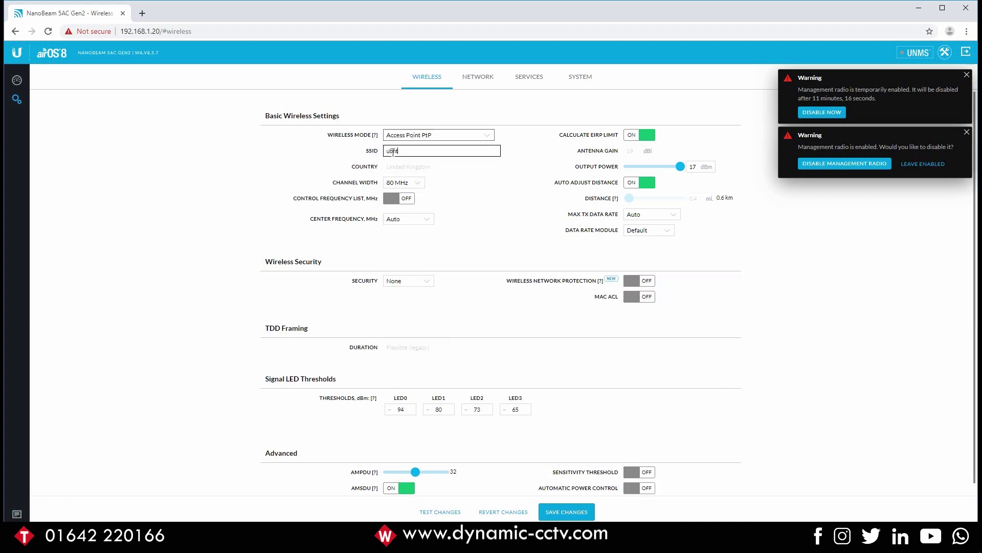
{"action": "type", "text": "Bridge1"}
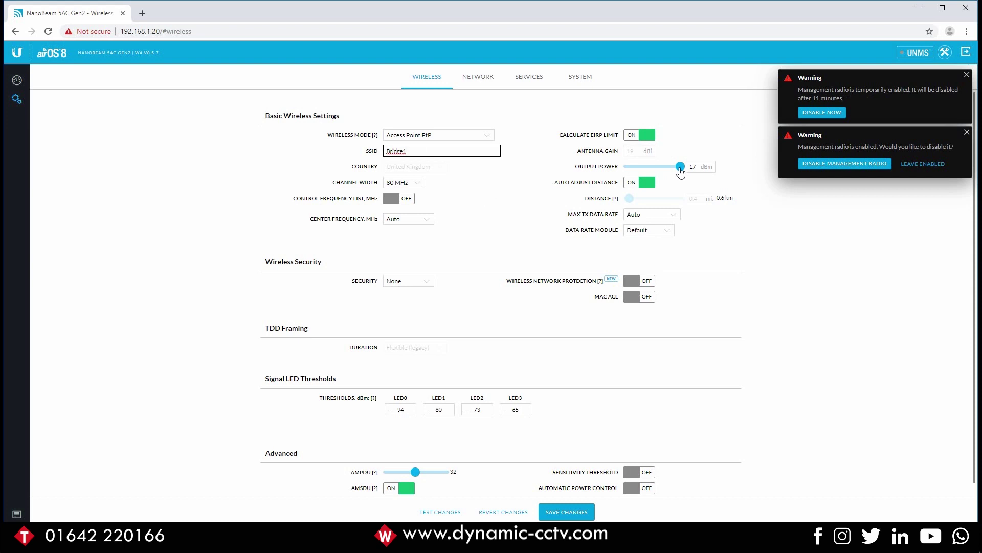
{"action": "left_click_drag", "start_coordinate": [681, 171], "coordinate": [627, 173]}
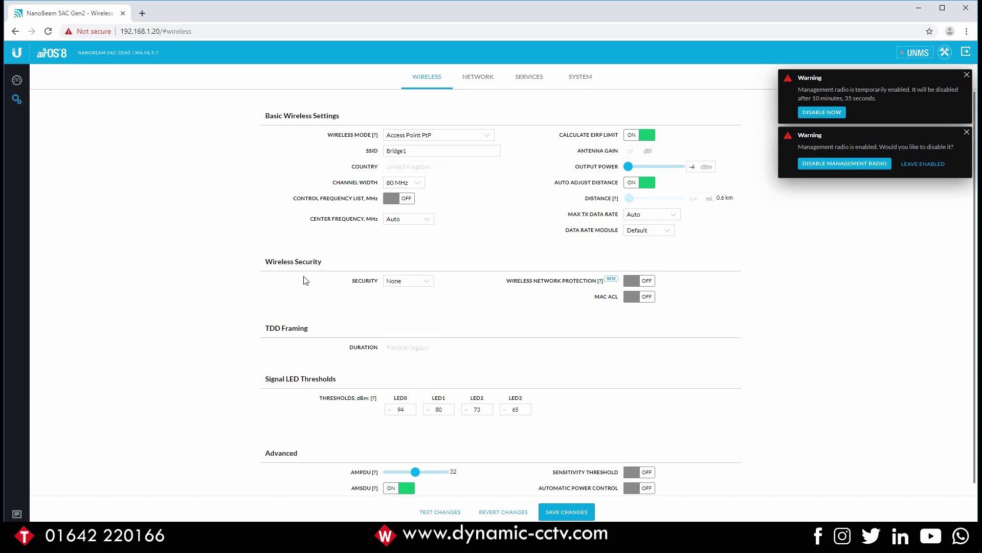
- Choose WPA2-AES security and enter the WPA preshared key
{"action": "left_click", "coordinate": [423, 280]}
{"action": "left_click", "coordinate": [410, 281]}
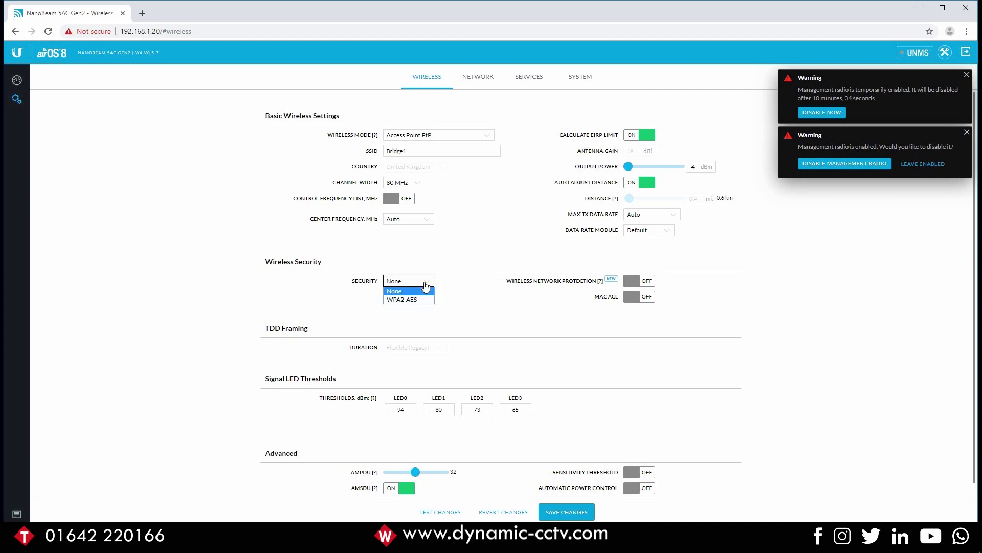
{"action": "left_click", "coordinate": [412, 298]}
{"action": "left_click", "coordinate": [398, 313]}
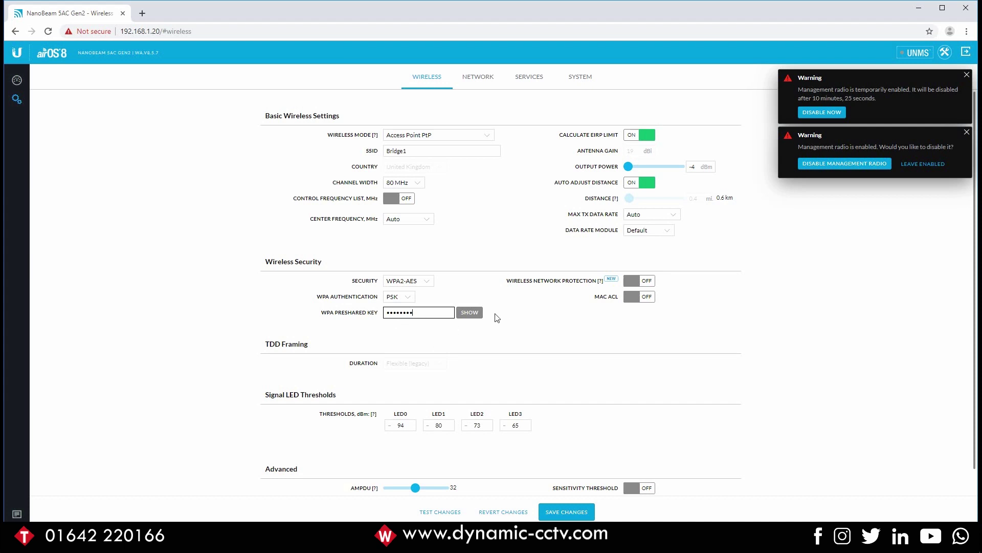
{"action": "scroll", "coordinate": [499, 315], "scroll_direction": "down", "scroll_amount": 1}
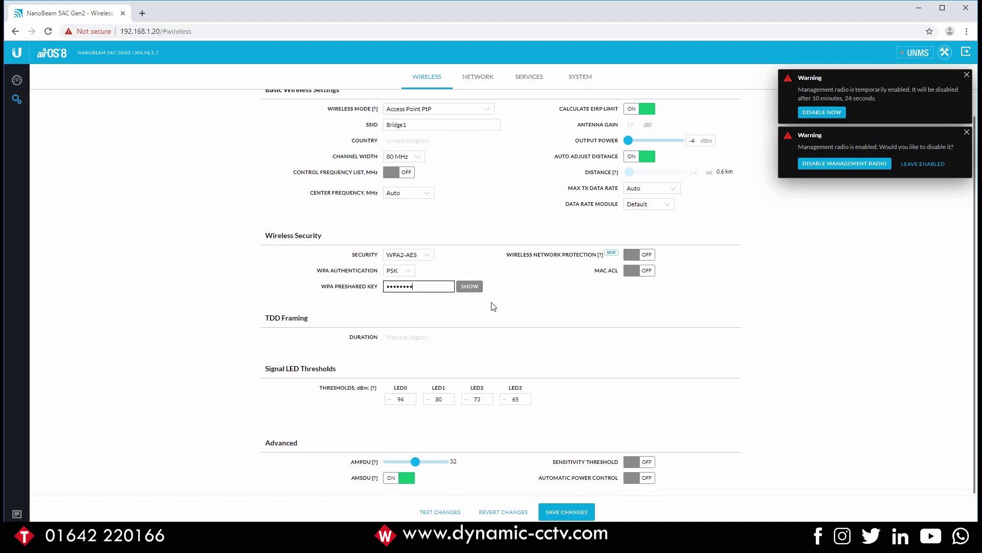
{"action": "scroll", "coordinate": [504, 310], "scroll_direction": "up", "scroll_amount": 1}
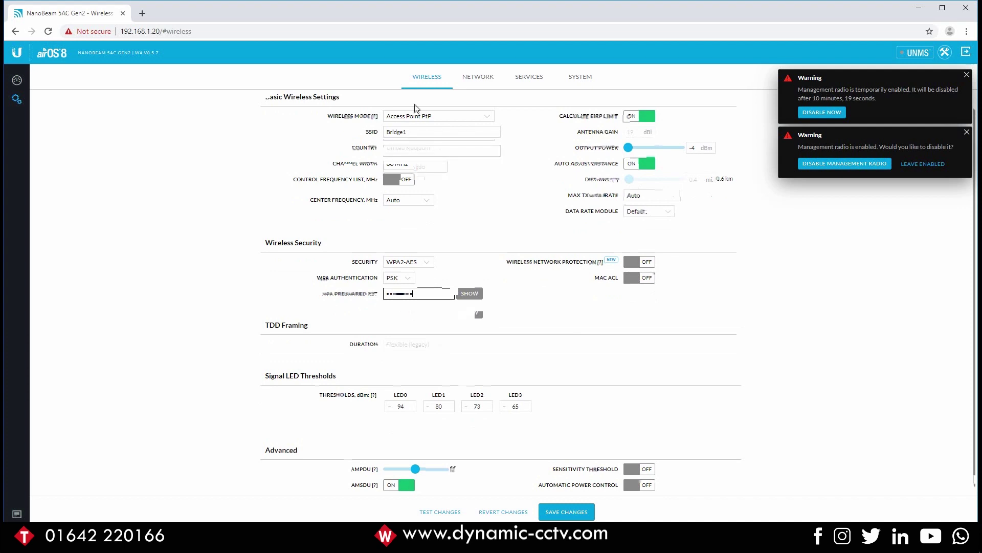
{"action": "left_click", "coordinate": [440, 135]}
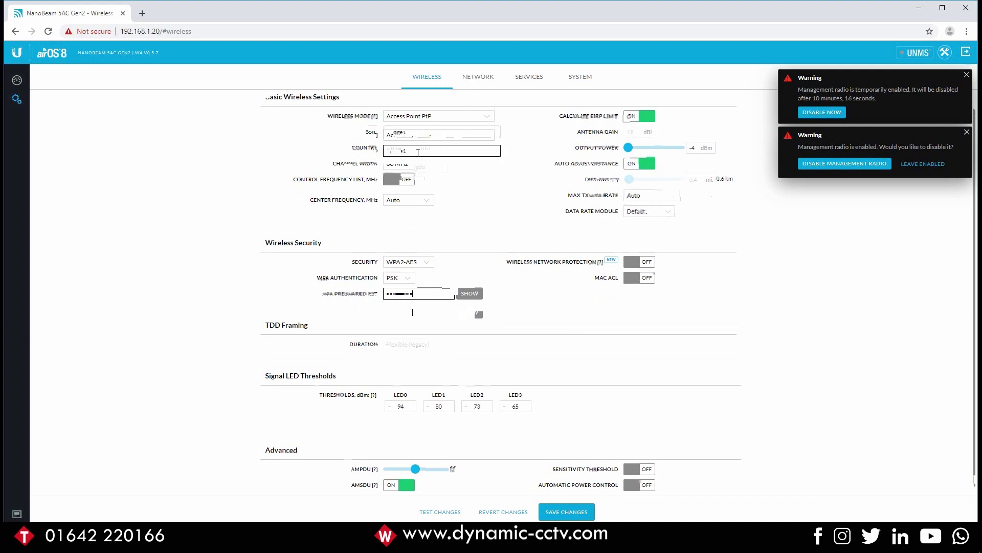
{"action": "left_click", "coordinate": [421, 294]}
{"action": "scroll", "coordinate": [421, 309], "scroll_direction": "up", "scroll_amount": 1}
{"action": "scroll", "coordinate": [540, 329], "scroll_direction": "down", "scroll_amount": 1}
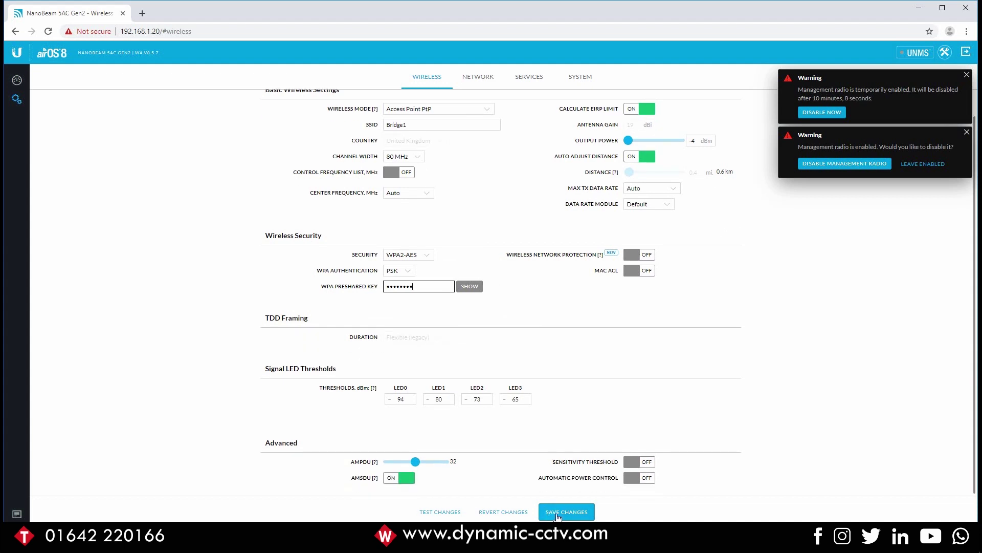
- Save the wireless settings
{"action": "left_click", "coordinate": [158, 32]}
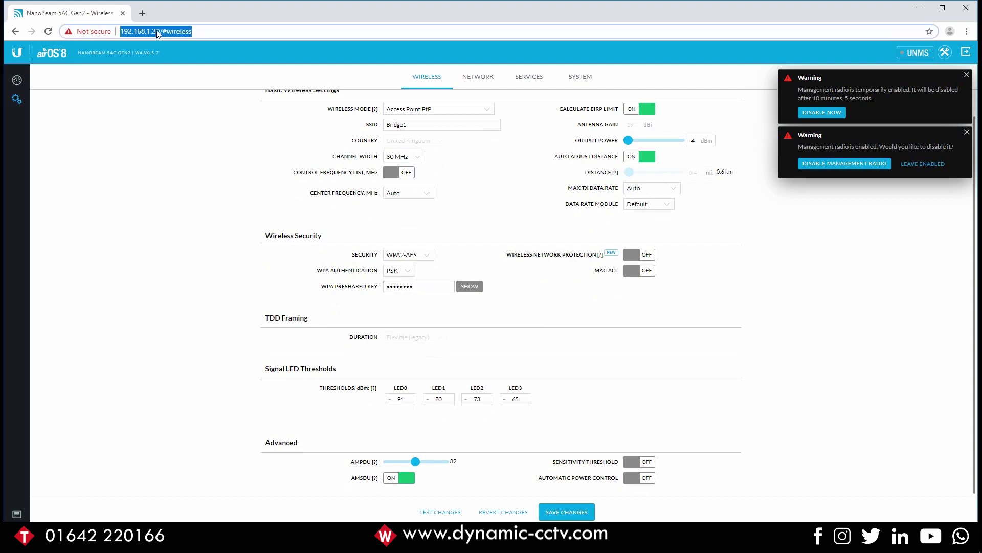
{"action": "left_click", "coordinate": [569, 514]}
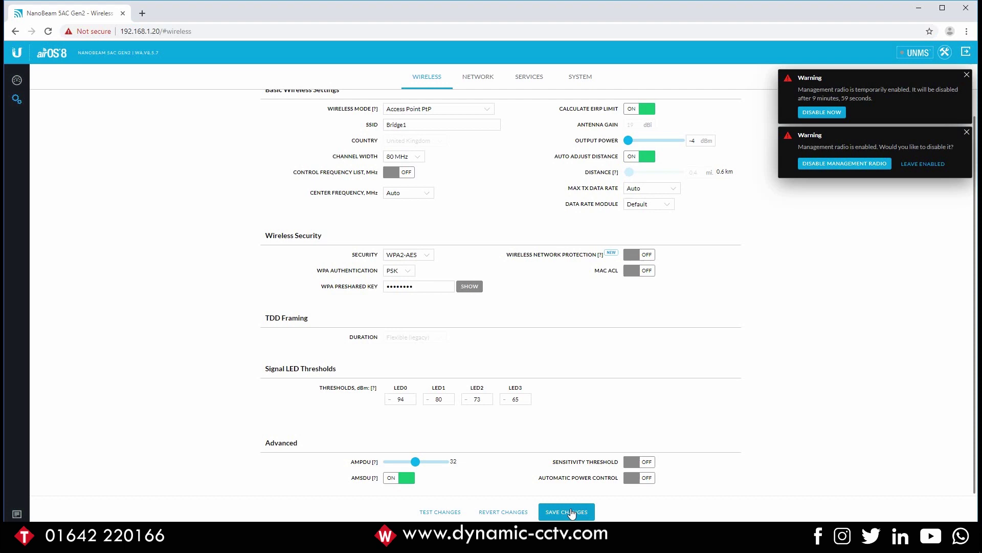
{"action": "left_click", "coordinate": [158, 33]}
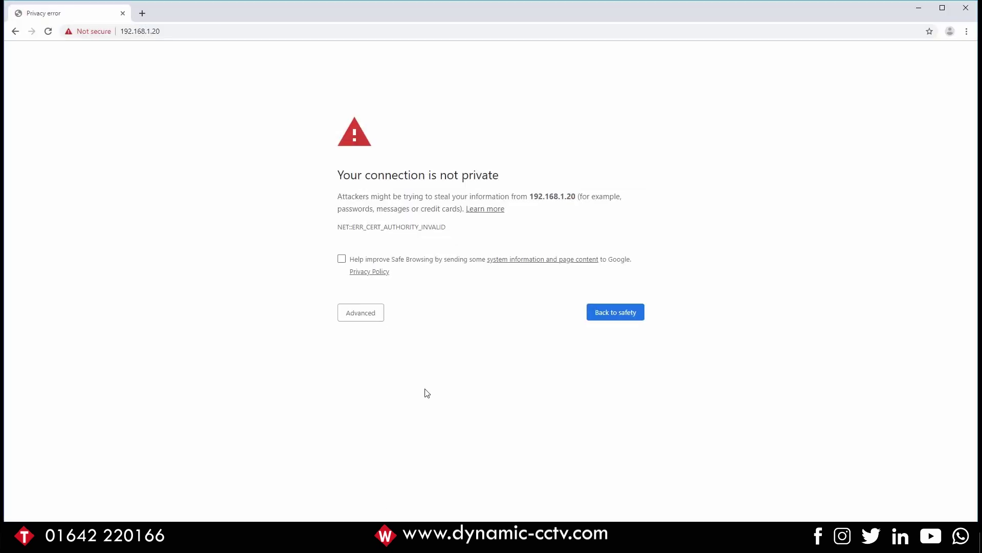
- Reload 192.168.1.20 and proceed past the certificate warning via Advanced
{"action": "left_click", "coordinate": [195, 32]}
{"action": "key", "text": "Return"}
{"action": "left_click", "coordinate": [366, 316]}
{"action": "left_click", "coordinate": [364, 314]}
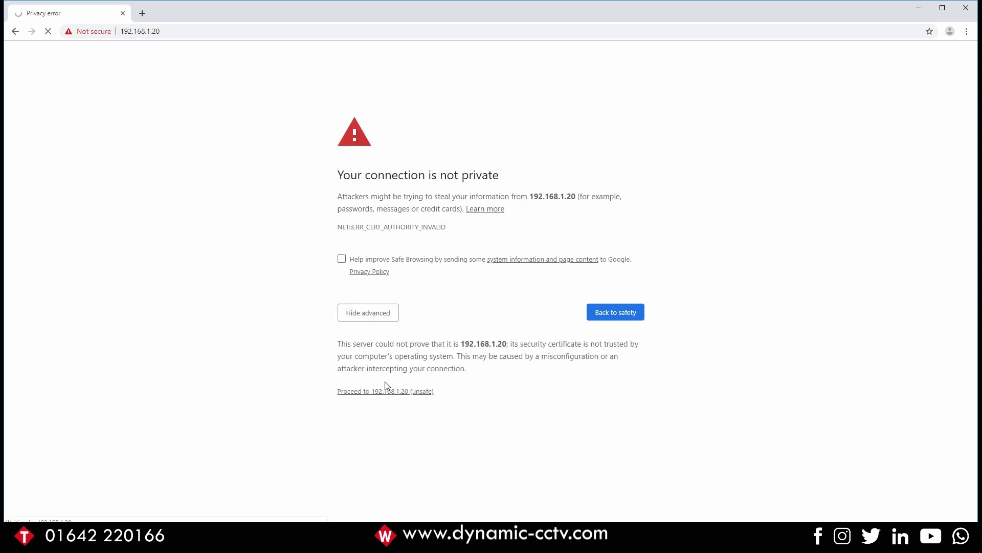
{"action": "left_click", "coordinate": [386, 391]}
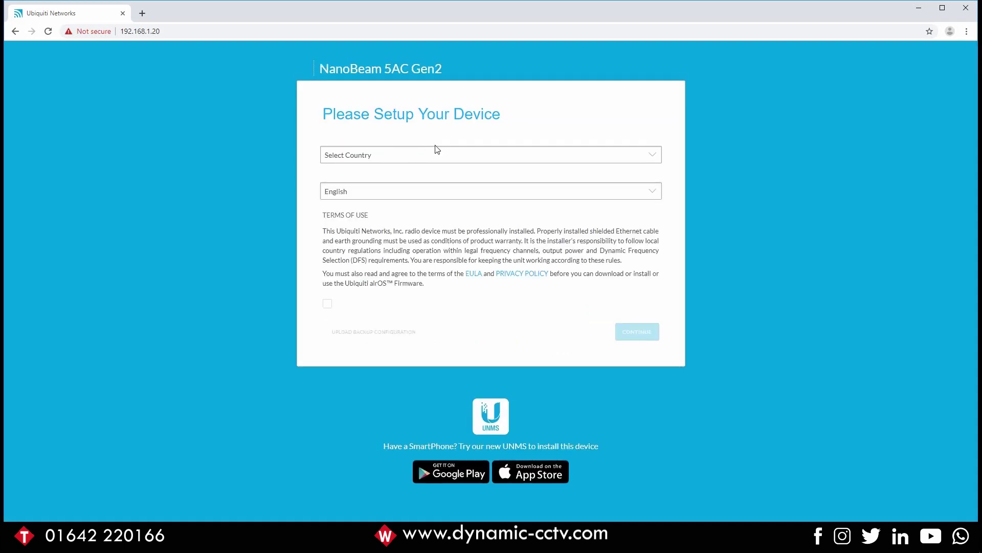
- Choose United Kingdom as the device country and accept the terms of use
{"action": "left_click", "coordinate": [437, 149]}
{"action": "scroll", "coordinate": [416, 237], "scroll_direction": "down", "scroll_amount": 20}
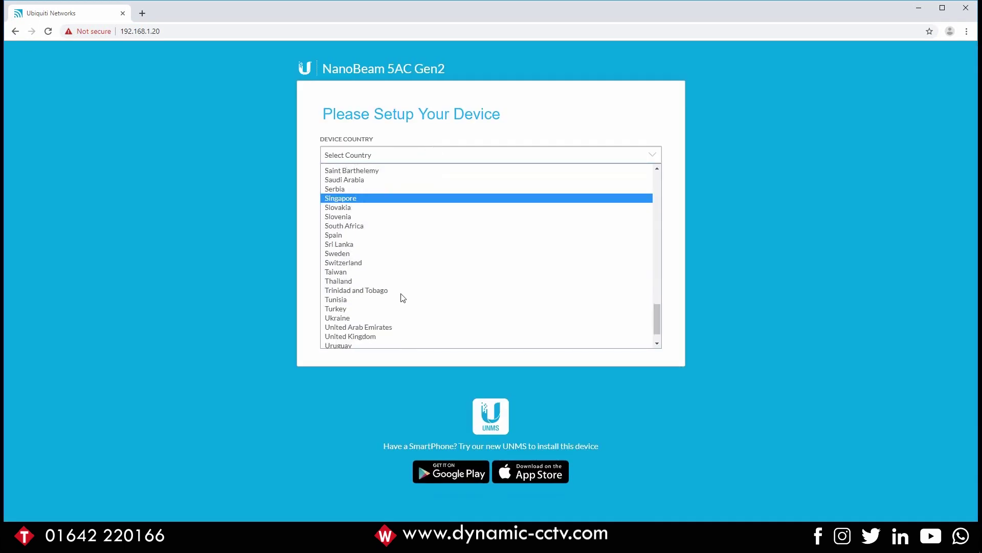
{"action": "left_click", "coordinate": [383, 299]}
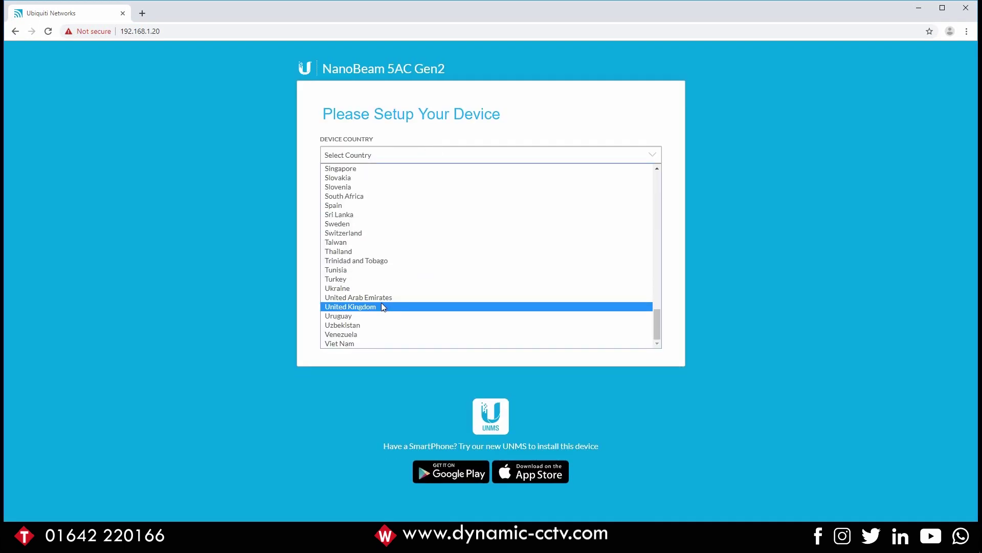
{"action": "left_click", "coordinate": [382, 302]}
{"action": "left_click", "coordinate": [328, 305]}
{"action": "left_click", "coordinate": [635, 332]}
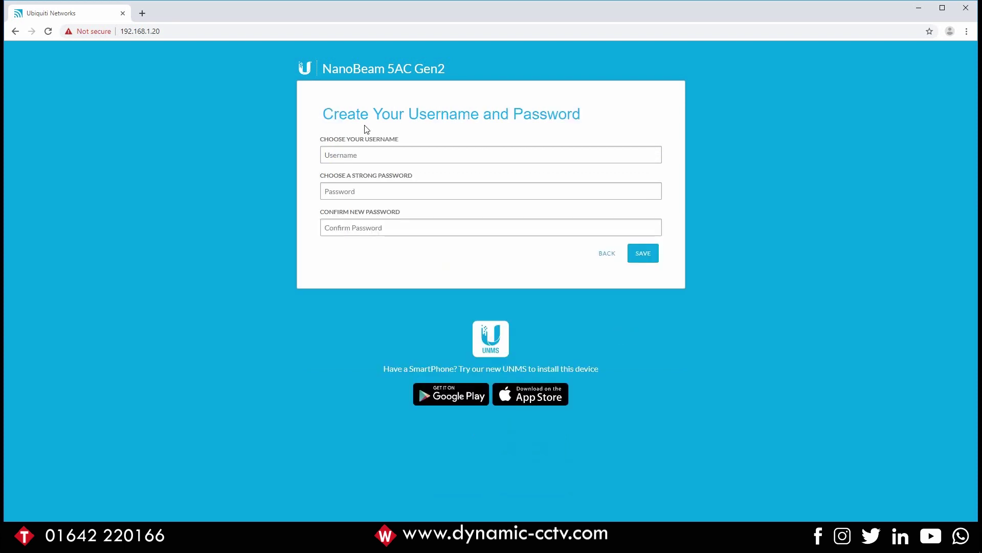
- Enter the admin username, set and confirm a password, and save the login
{"action": "type", "text": "admin"}
{"action": "key", "text": "Tab"}
{"action": "type", "text": "ubnt"}
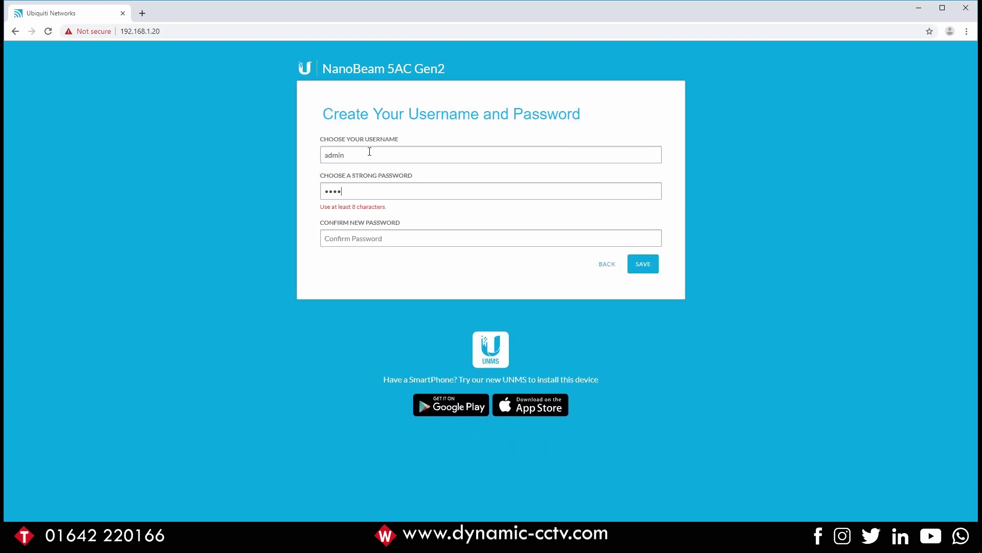
{"action": "type", "text": "1"}
{"action": "key", "text": "Tab"}
{"action": "type", "text": "ubn"}
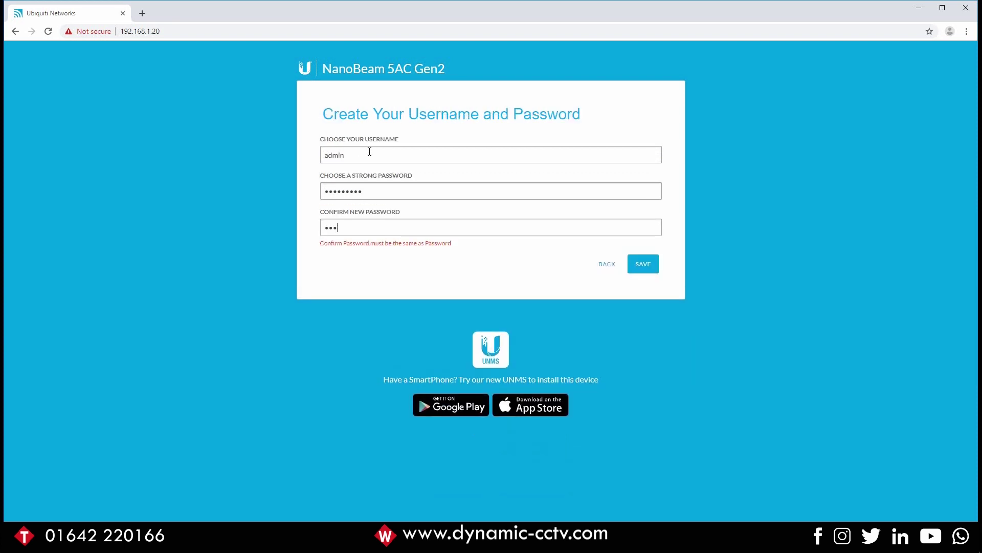
{"action": "type", "text": "tubnt1"}
{"action": "left_click", "coordinate": [640, 253]}
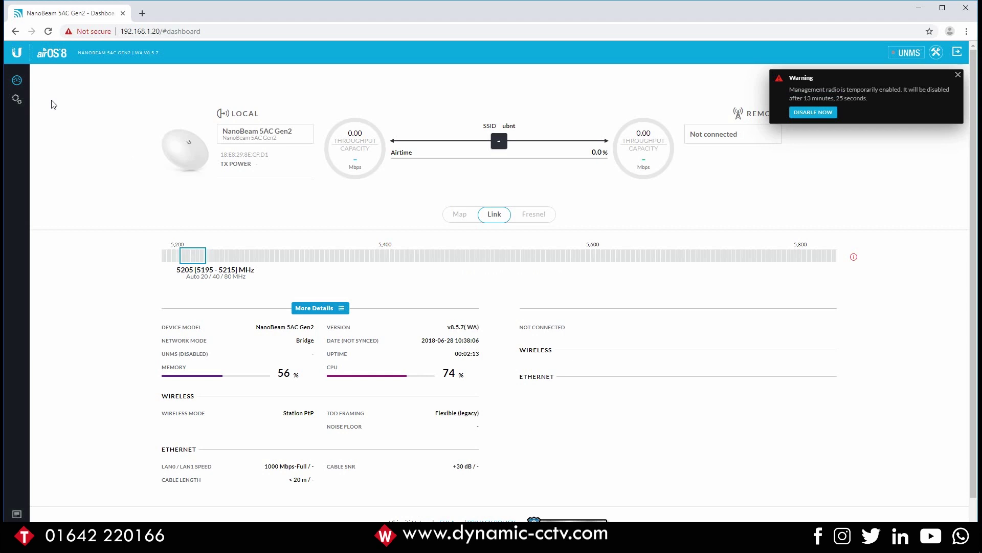
- Change the management IP address to 192.168.1.22 in the Network settings
{"action": "left_click", "coordinate": [18, 100]}
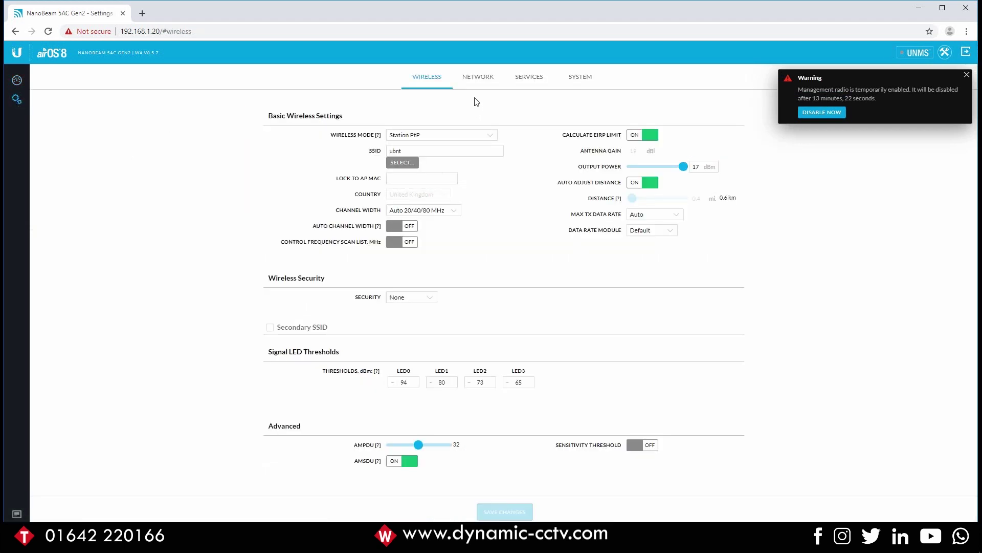
{"action": "left_click", "coordinate": [479, 77]}
{"action": "left_click", "coordinate": [433, 251]}
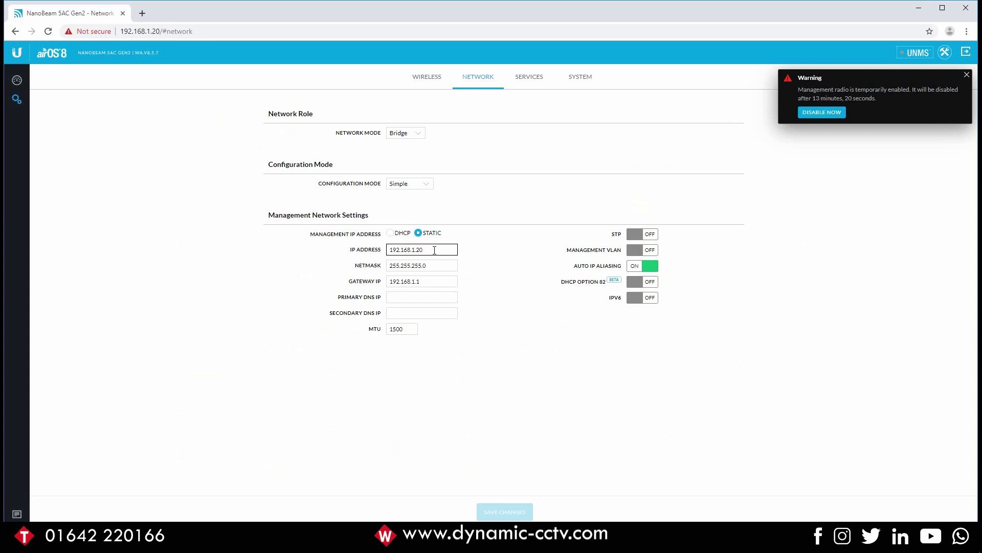
{"action": "type", "text": "2"}
{"action": "left_click", "coordinate": [436, 265]}
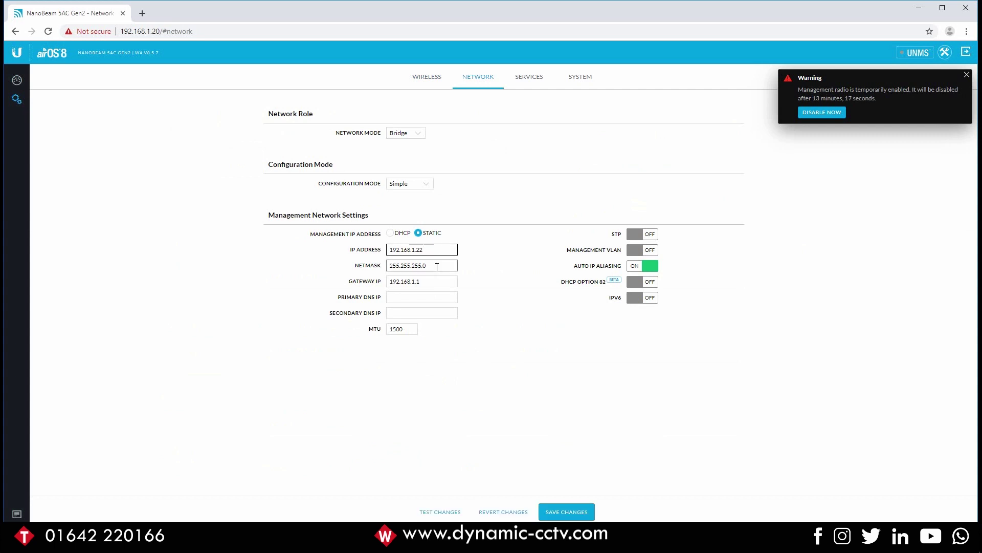
{"action": "left_click", "coordinate": [437, 282]}
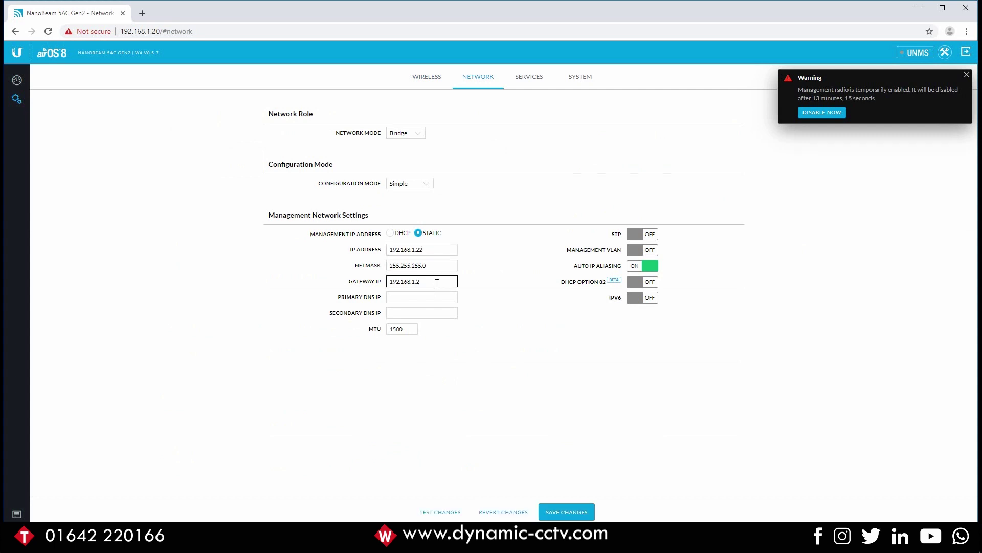
- Copy the gateway 192.168.1.254 into Primary DNS IP and save the network changes
{"action": "left_click_drag", "start_coordinate": [436, 282], "coordinate": [336, 278]}
{"action": "key", "text": "ctrl+c"}
{"action": "left_click", "coordinate": [408, 299]}
{"action": "key", "text": "ctrl+v"}
{"action": "left_click", "coordinate": [572, 513]}
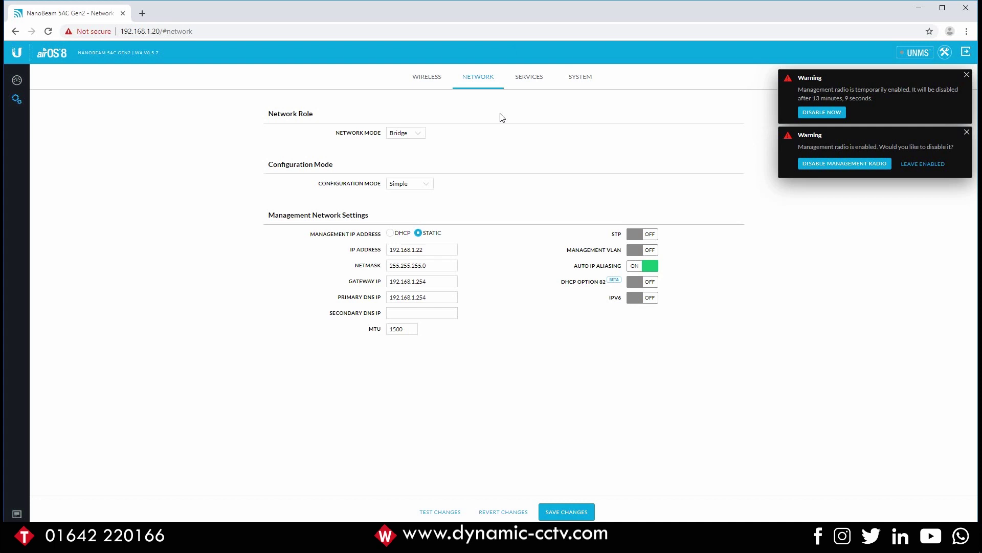
{"action": "left_click", "coordinate": [426, 77]}
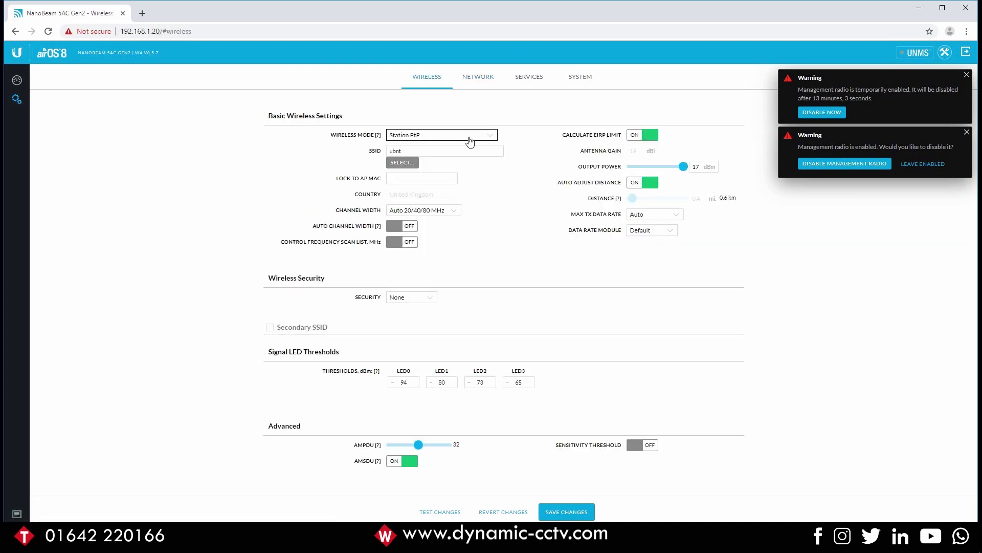
{"action": "left_click", "coordinate": [424, 135]}
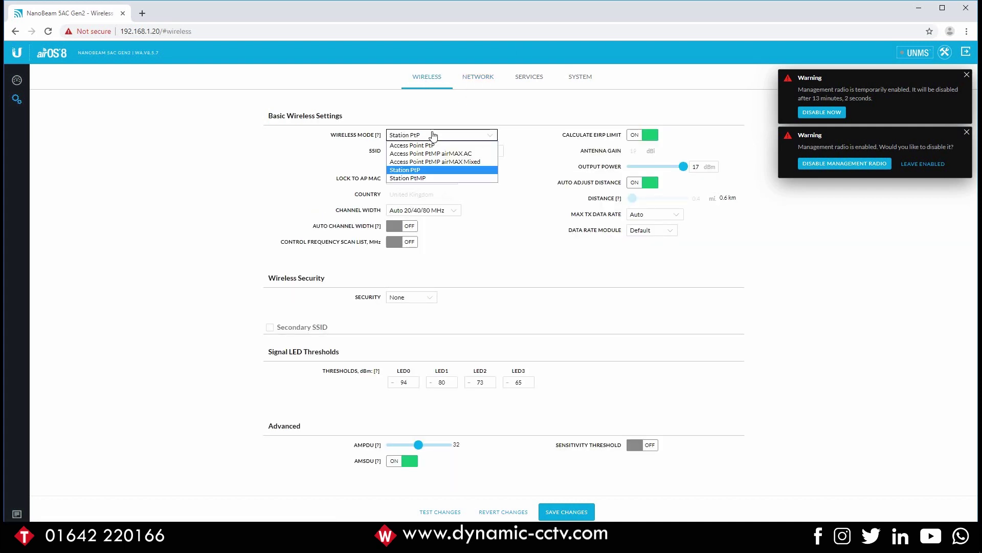
{"action": "left_click", "coordinate": [404, 172]}
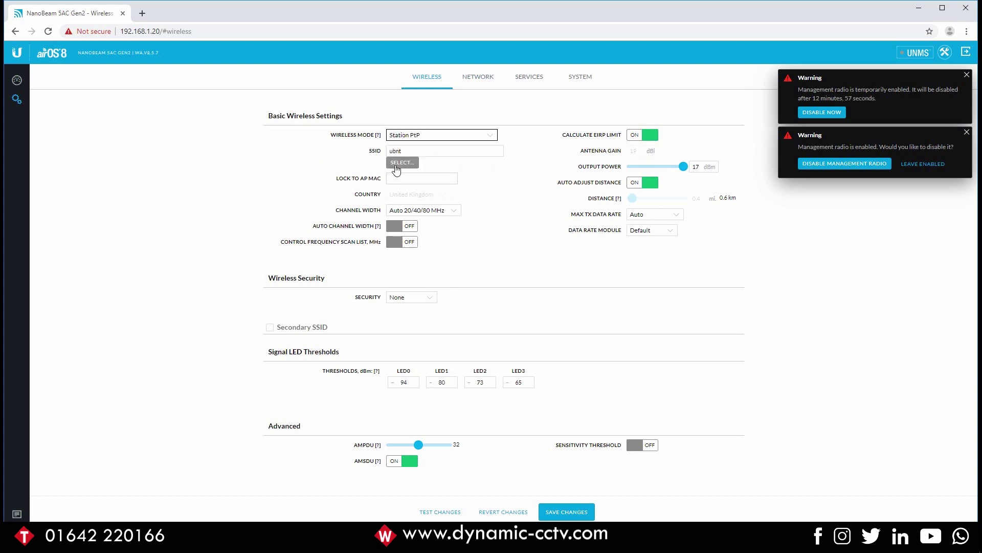
{"action": "left_click", "coordinate": [407, 150]}
{"action": "left_click", "coordinate": [372, 180]}
{"action": "left_click", "coordinate": [398, 170]}
- Pick the bridge1 access point from the Site Survey list and lock the station to its MAC
{"action": "left_click", "coordinate": [402, 163]}
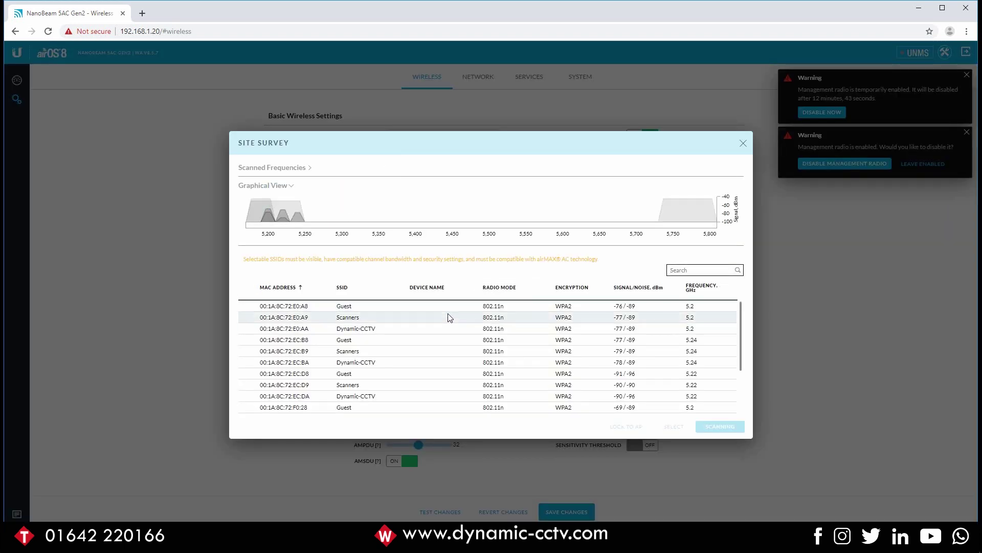
{"action": "scroll", "coordinate": [443, 353], "scroll_direction": "down", "scroll_amount": 3}
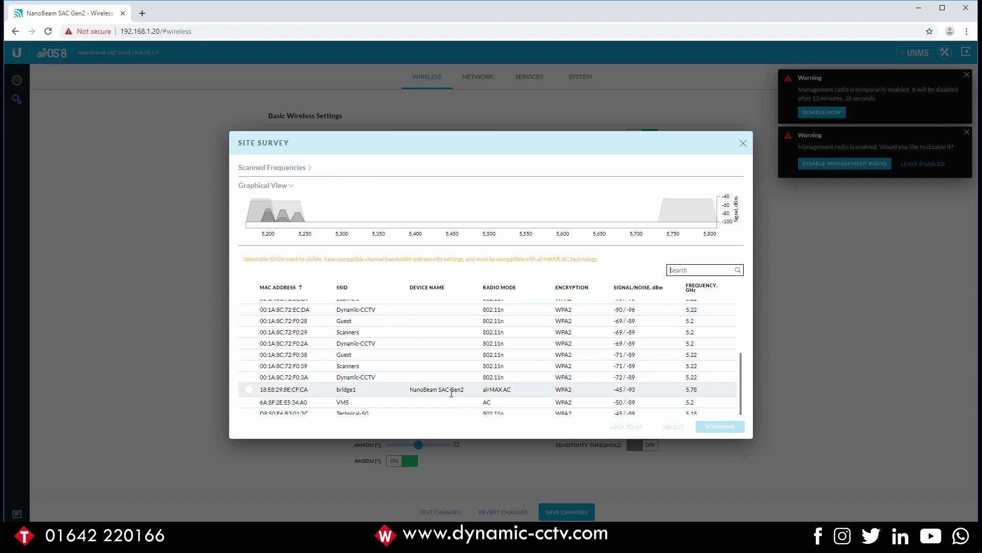
{"action": "left_click", "coordinate": [250, 391]}
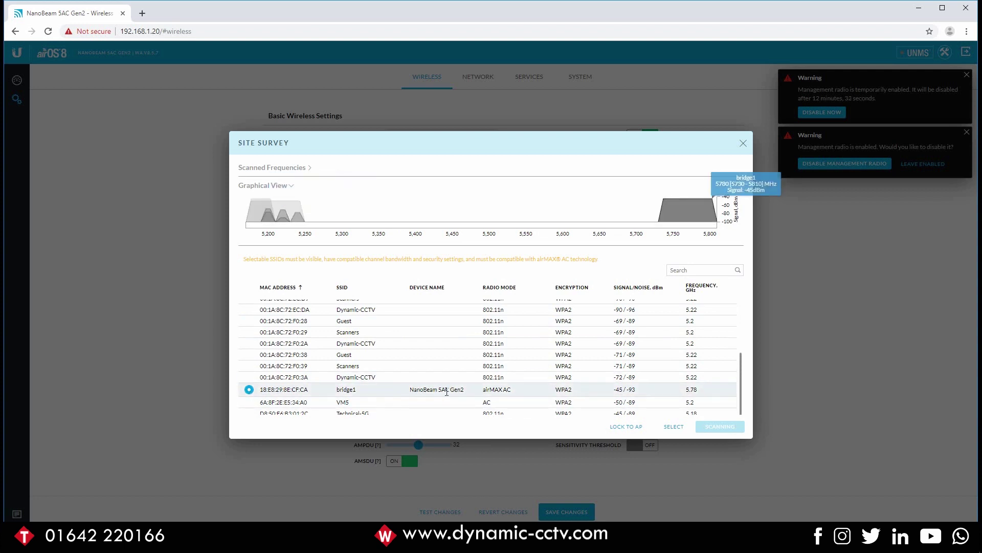
{"action": "left_click", "coordinate": [624, 428]}
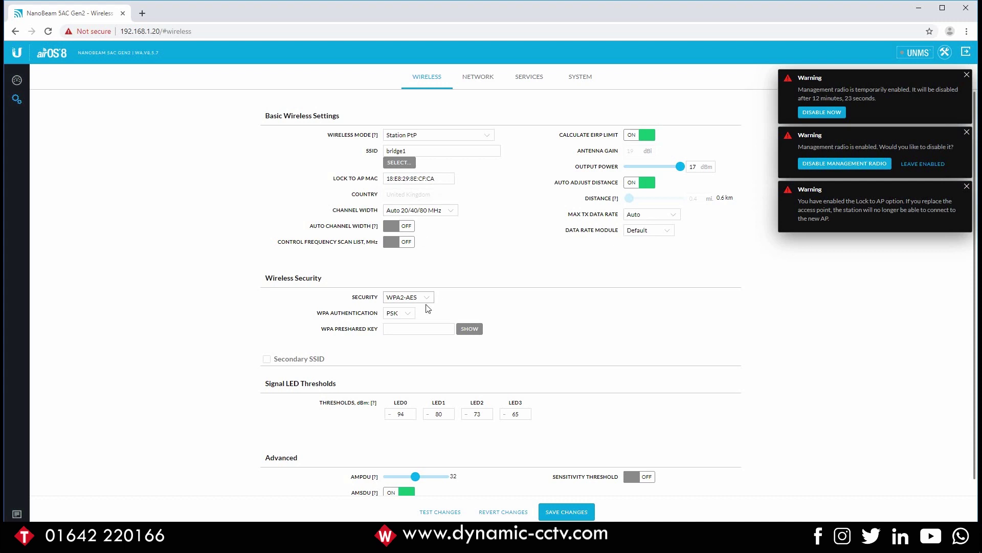
- Set the station's output power to -4 dBm and start entering the WPA preshared key
{"action": "double_click", "coordinate": [689, 166]}
{"action": "type", "text": "-4"}
{"action": "left_click", "coordinate": [402, 328]}
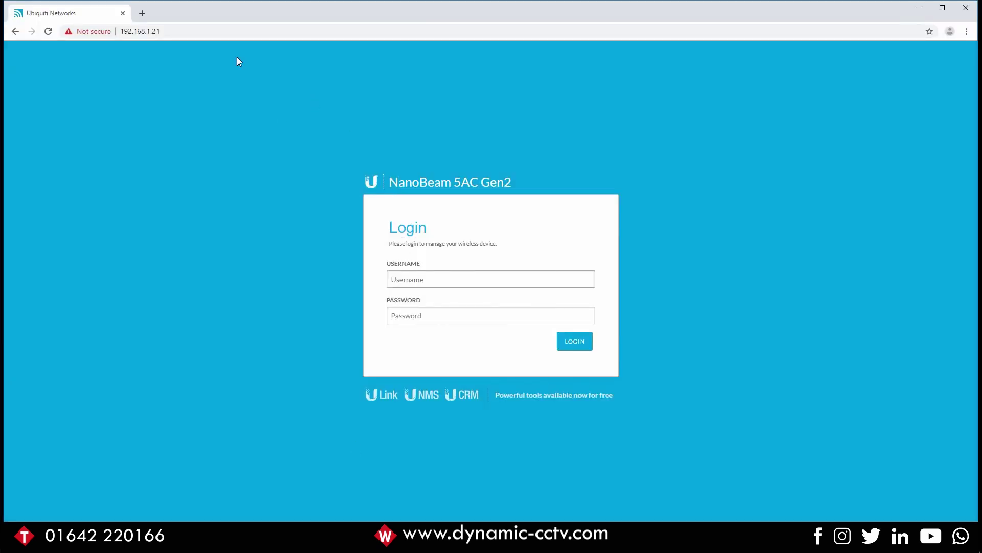
- Log in to the radio at 192.168.1.21 as admin with the device password
{"action": "left_click", "coordinate": [171, 32]}
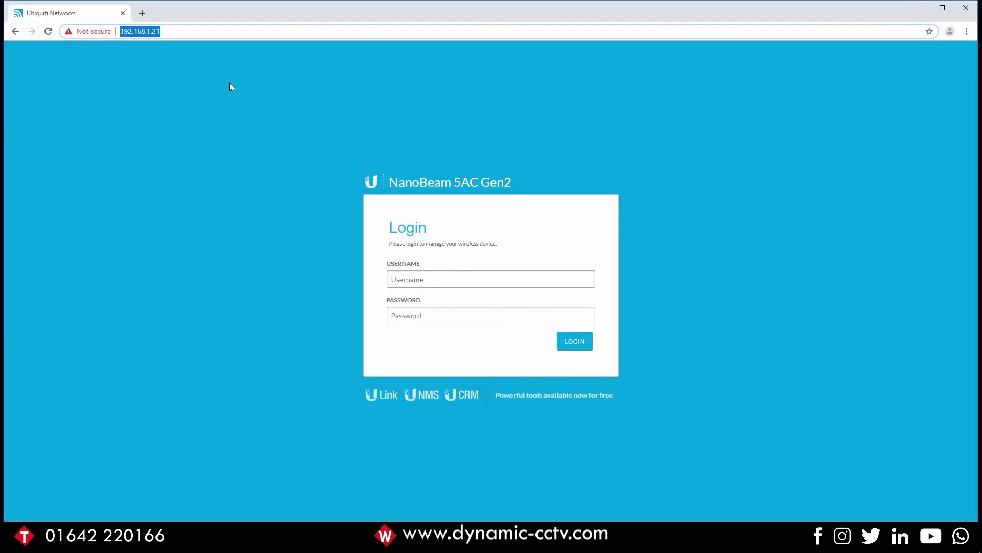
{"action": "left_click", "coordinate": [434, 281]}
{"action": "type", "text": "admin"}
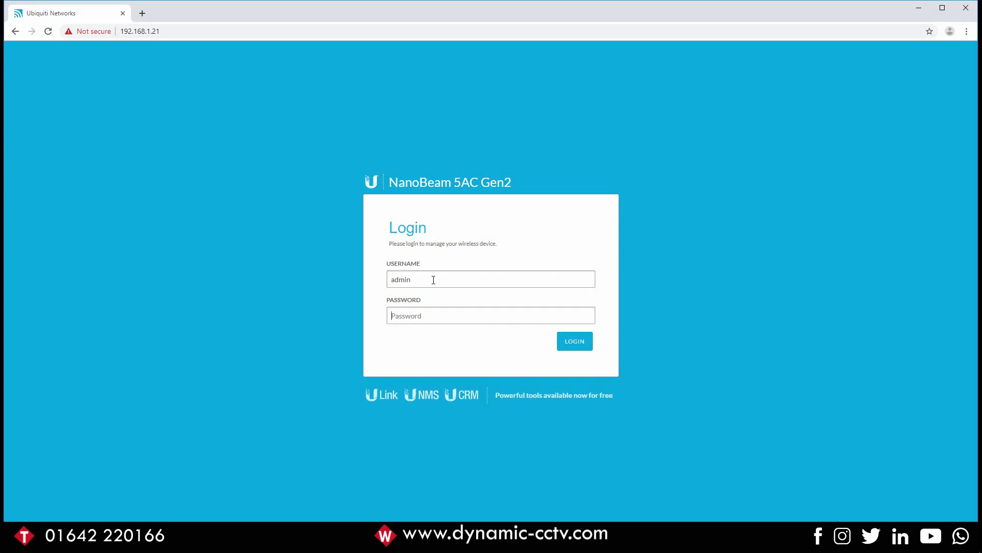
{"action": "key", "text": "Tab"}
{"action": "type", "text": "ubnt"}
{"action": "key", "text": "Return"}
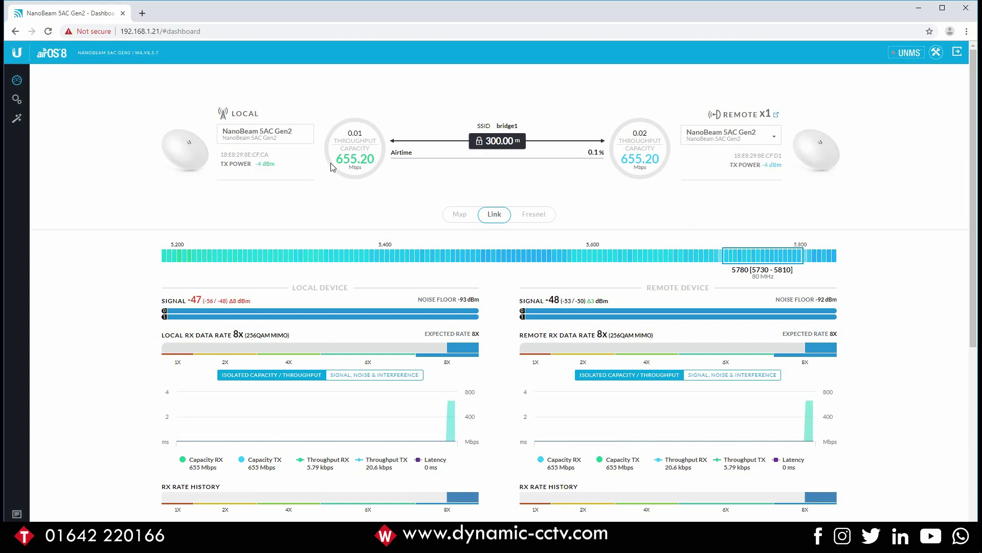
{"action": "scroll", "coordinate": [251, 205], "scroll_direction": "down", "scroll_amount": 2}
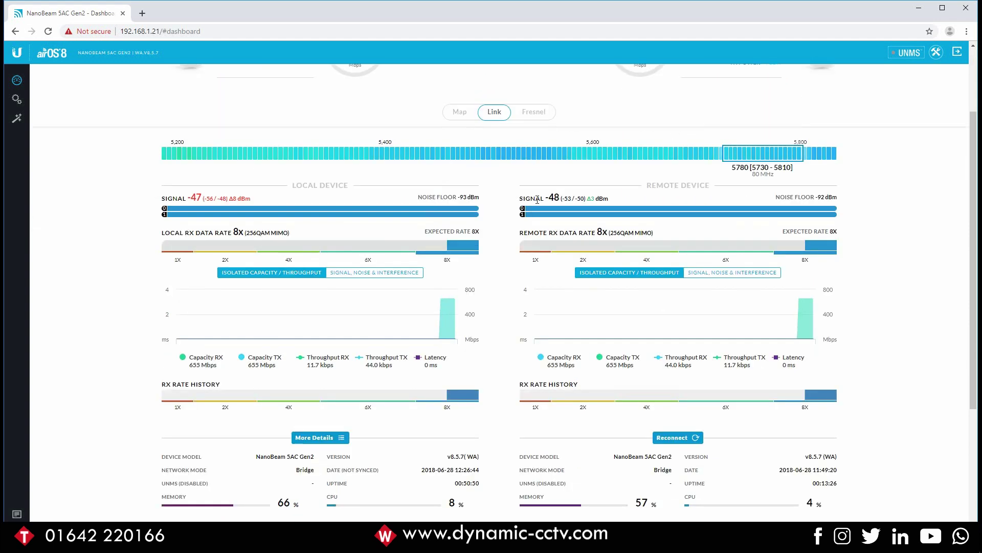
{"action": "scroll", "coordinate": [602, 262], "scroll_direction": "down", "scroll_amount": 2}
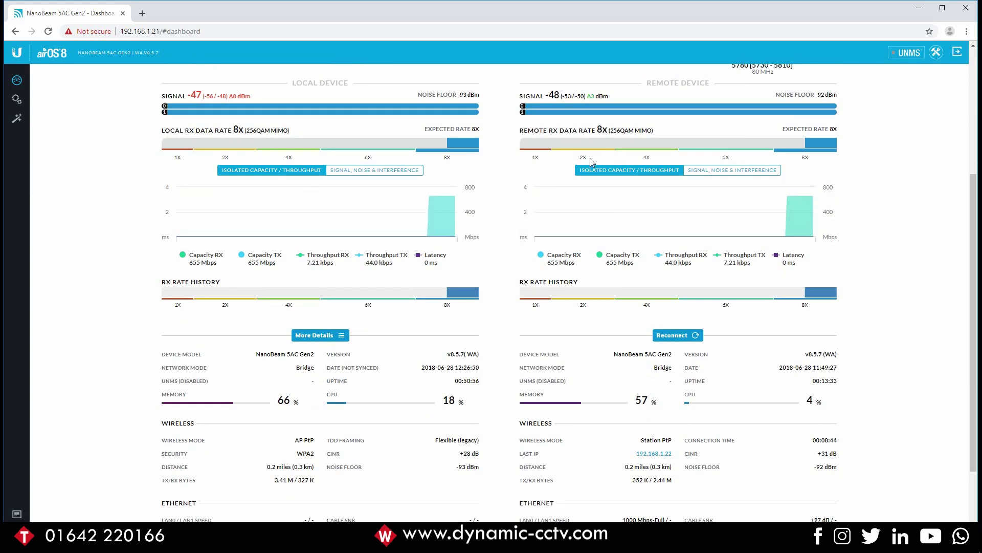
{"action": "scroll", "coordinate": [589, 160], "scroll_direction": "down", "scroll_amount": 2}
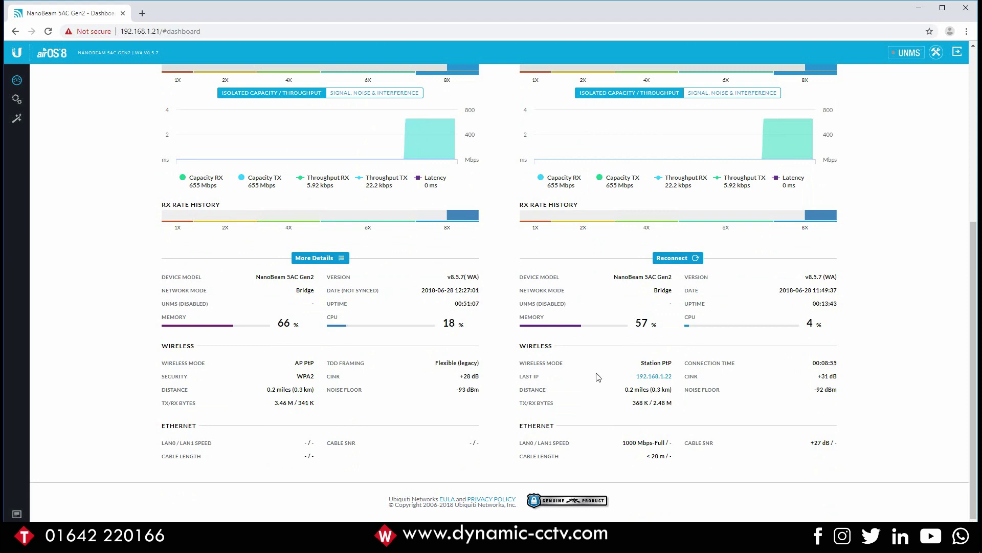
{"action": "scroll", "coordinate": [599, 378], "scroll_direction": "up", "scroll_amount": 5}
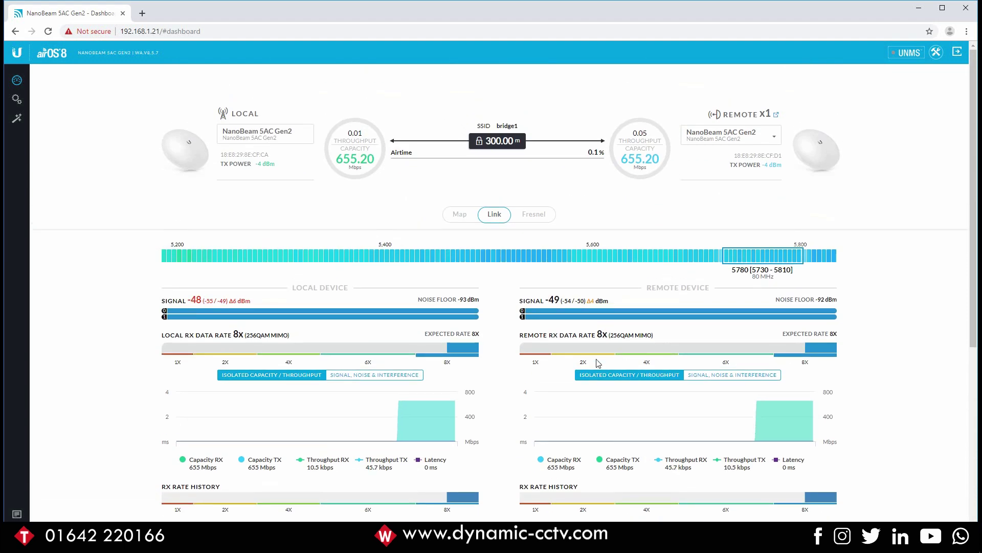